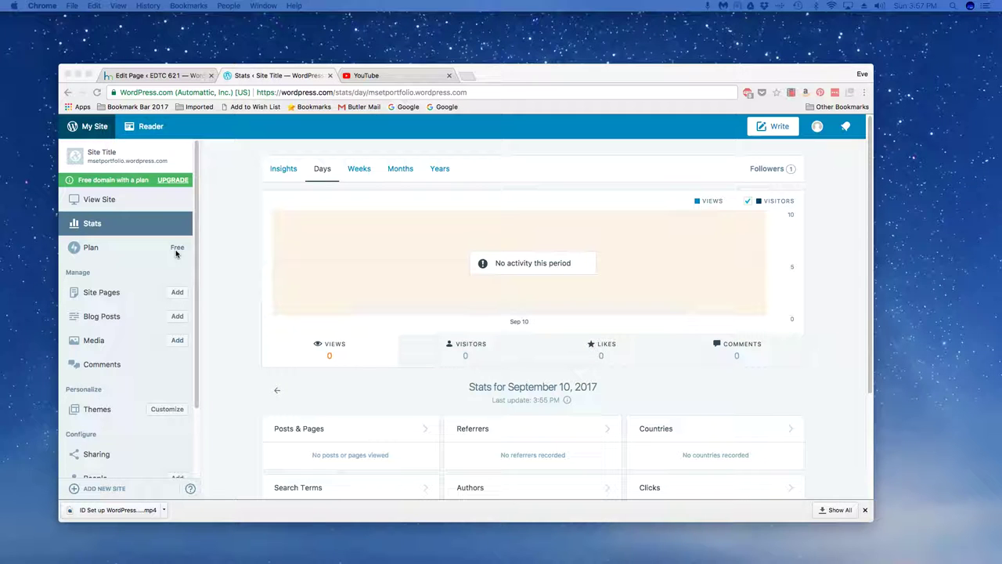
- Open the View Site preview and copy the site's web address from its URL field
left_click(91, 130)
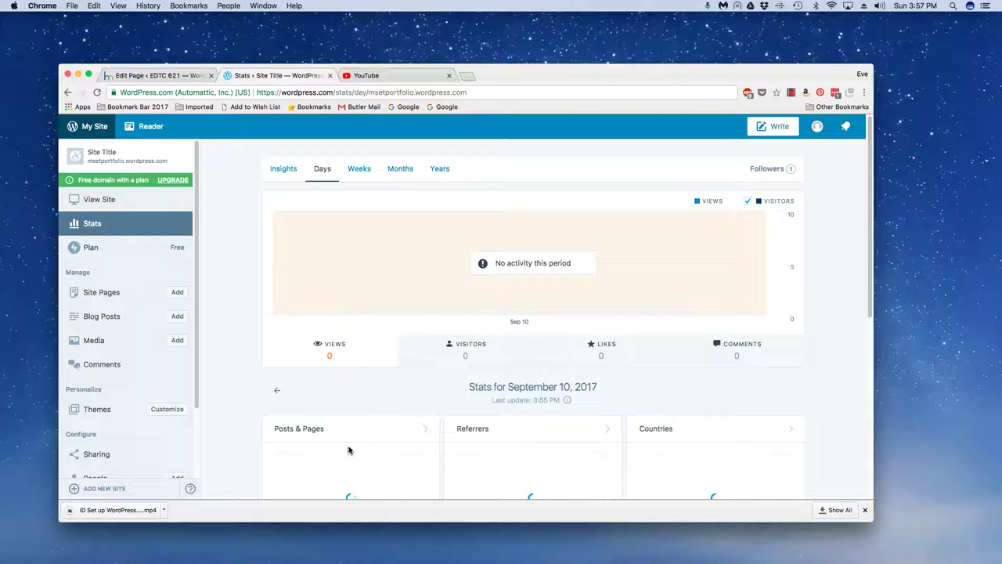
scroll(420, 365, "down", 5)
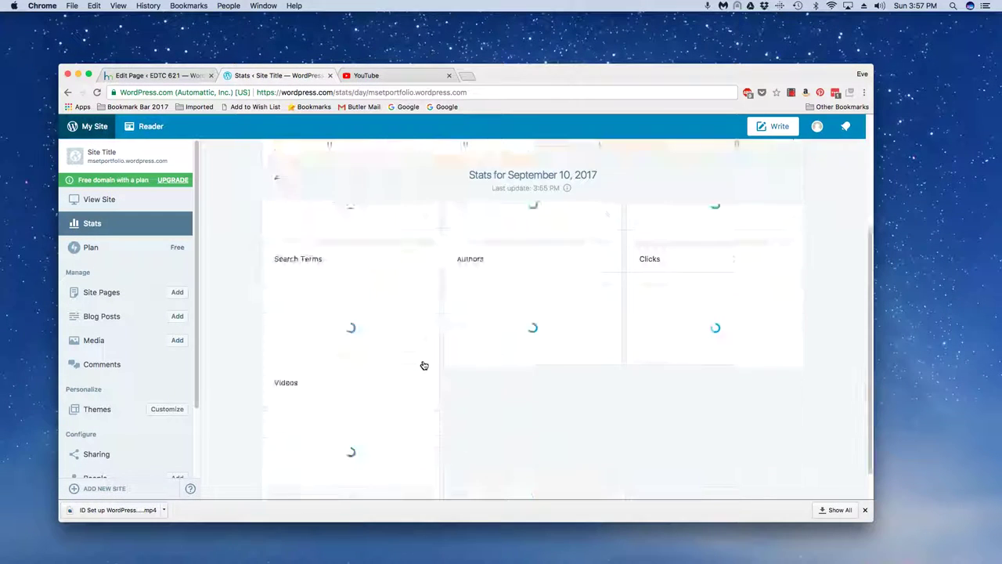
scroll(424, 364, "up", 3)
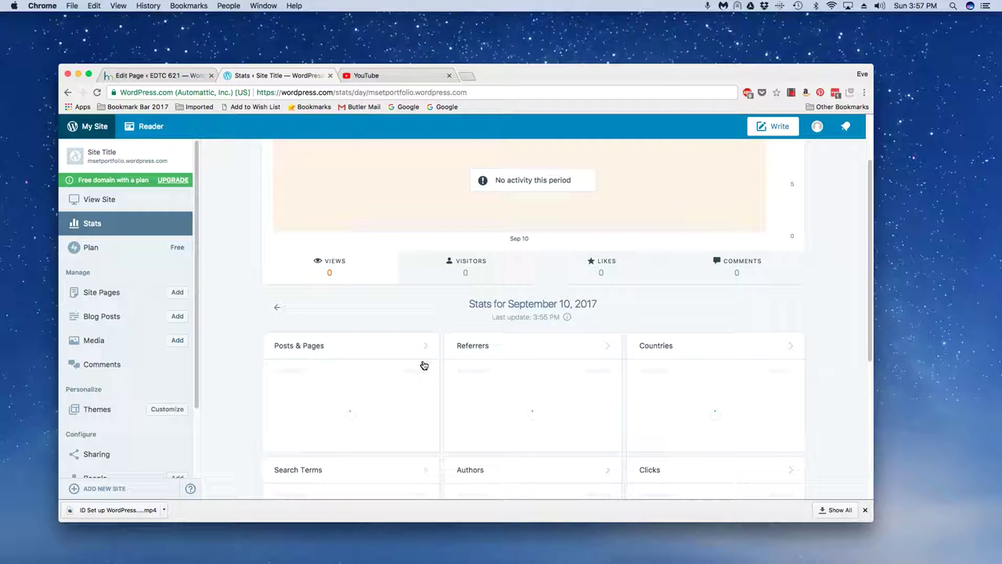
scroll(423, 365, "up", 2)
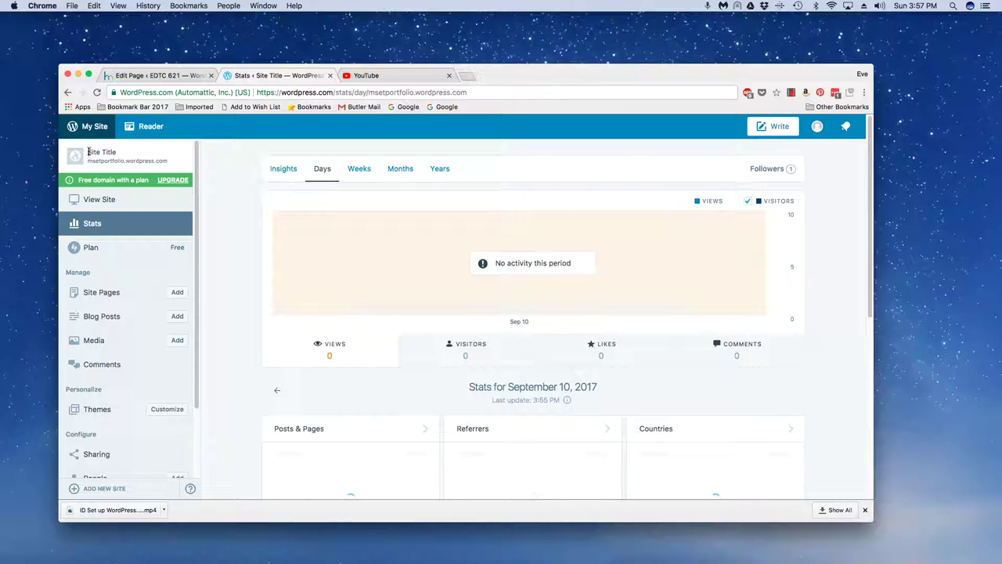
left_click_drag(88, 160, 171, 163)
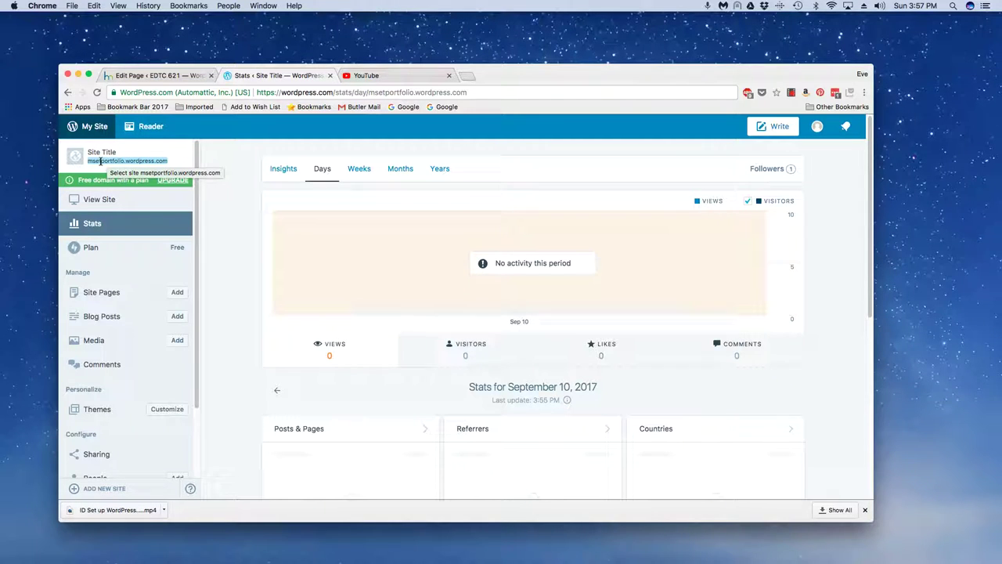
left_click(97, 202)
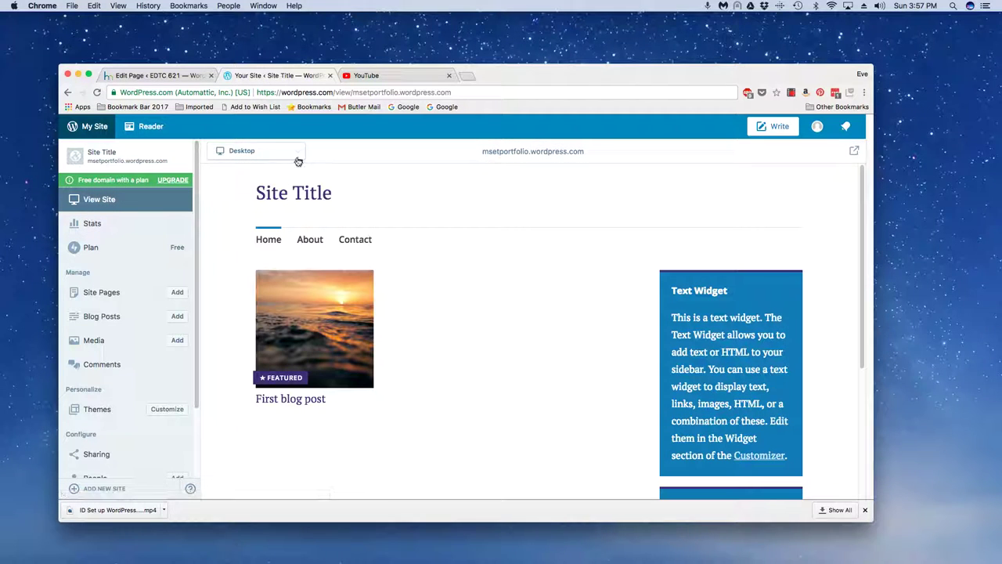
left_click(483, 154)
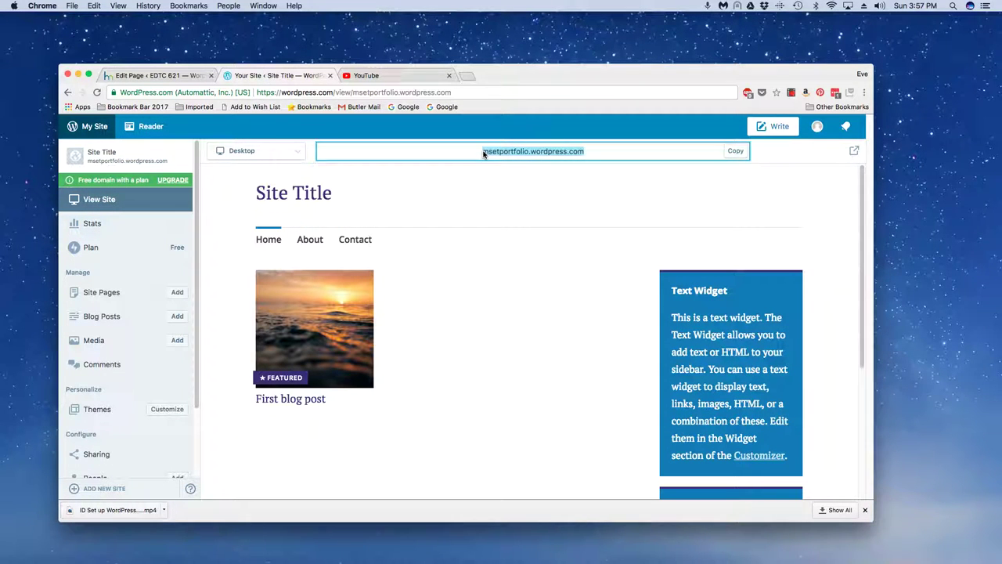
left_click(736, 152)
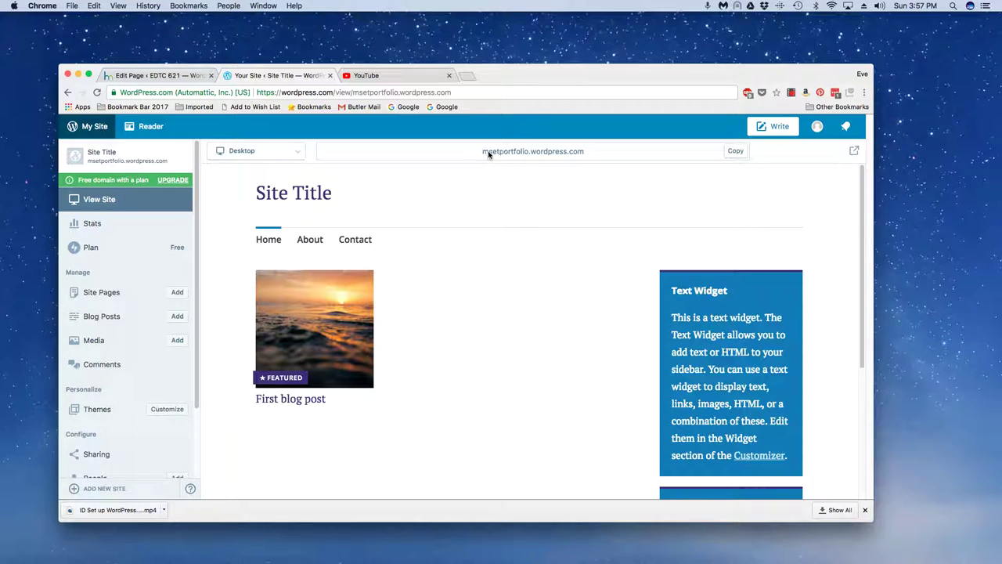
- Preview the site at Tablet and Phone widths, then return to Desktop
left_click(298, 153)
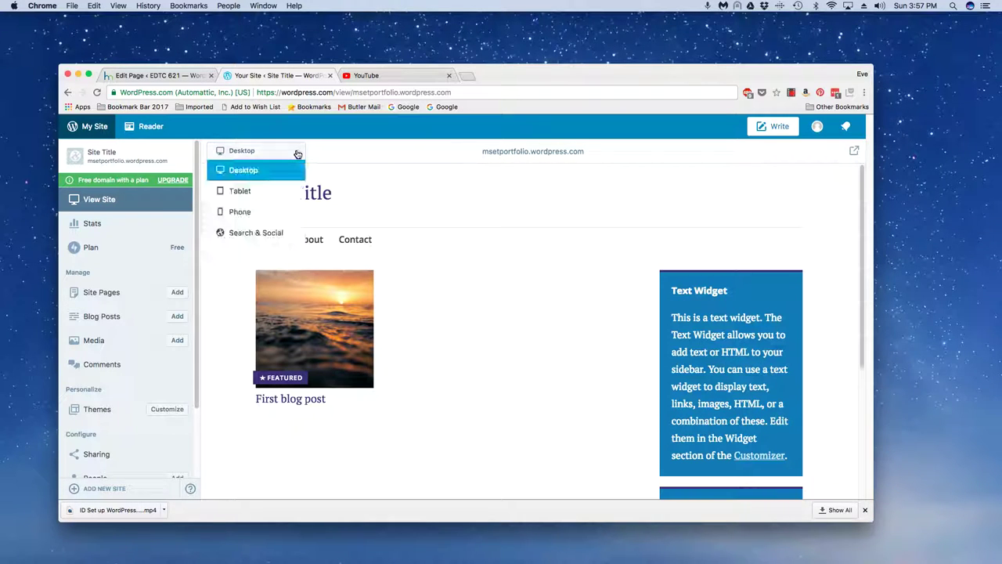
left_click(261, 192)
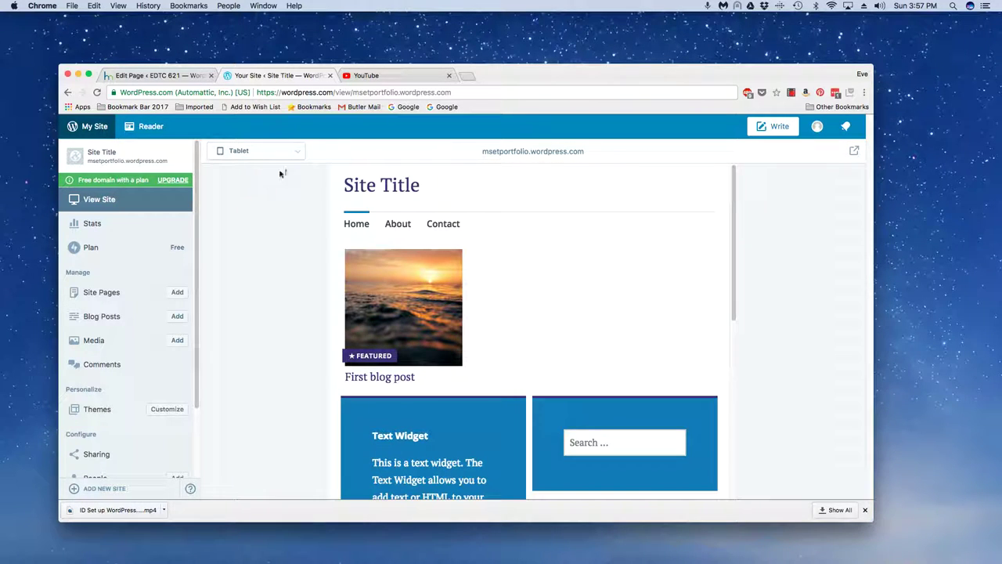
left_click(297, 152)
left_click(243, 211)
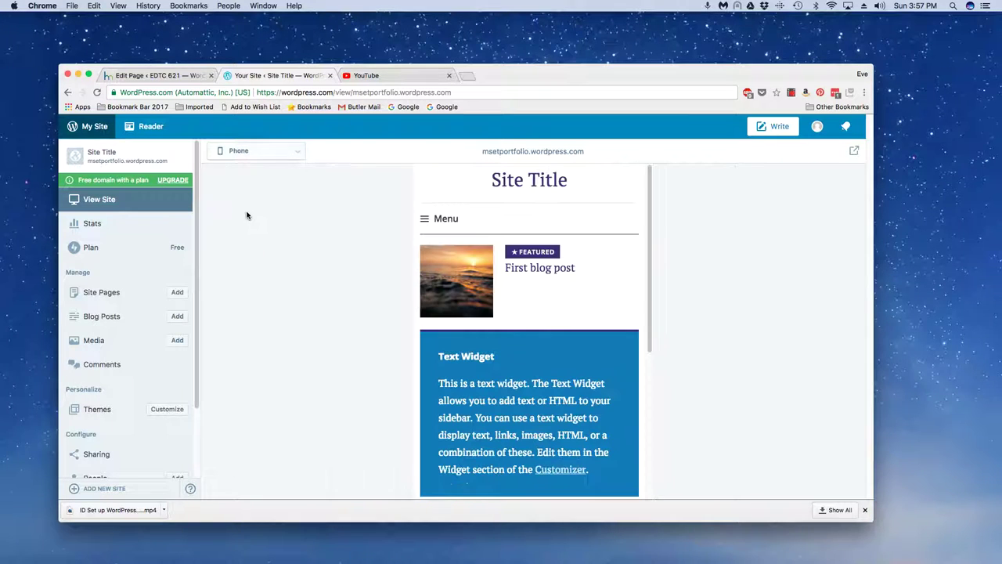
left_click(297, 152)
left_click(253, 171)
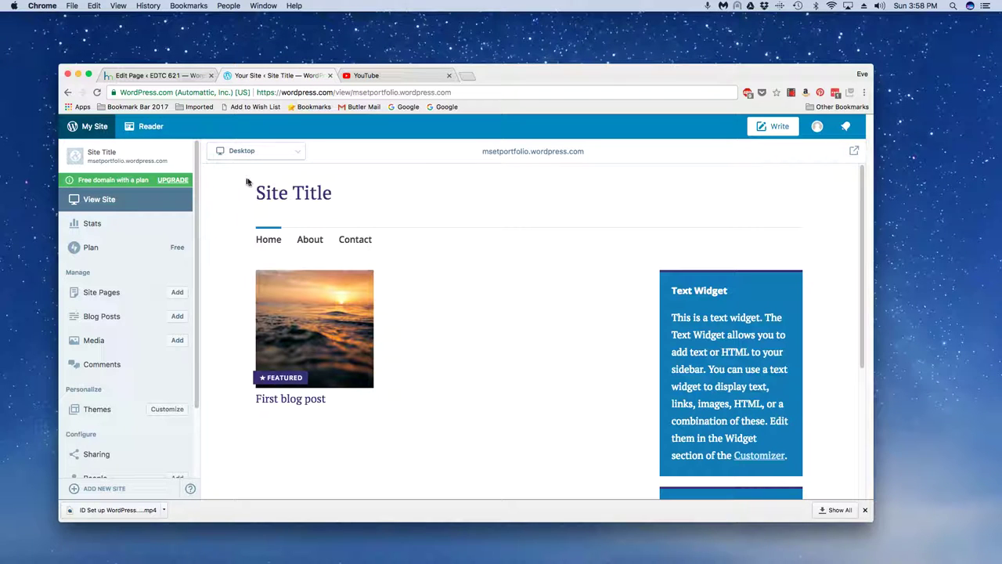
- In General settings, replace the site title with 'EDTC 621 Instructional Design'
scroll(195, 199, "down", 5)
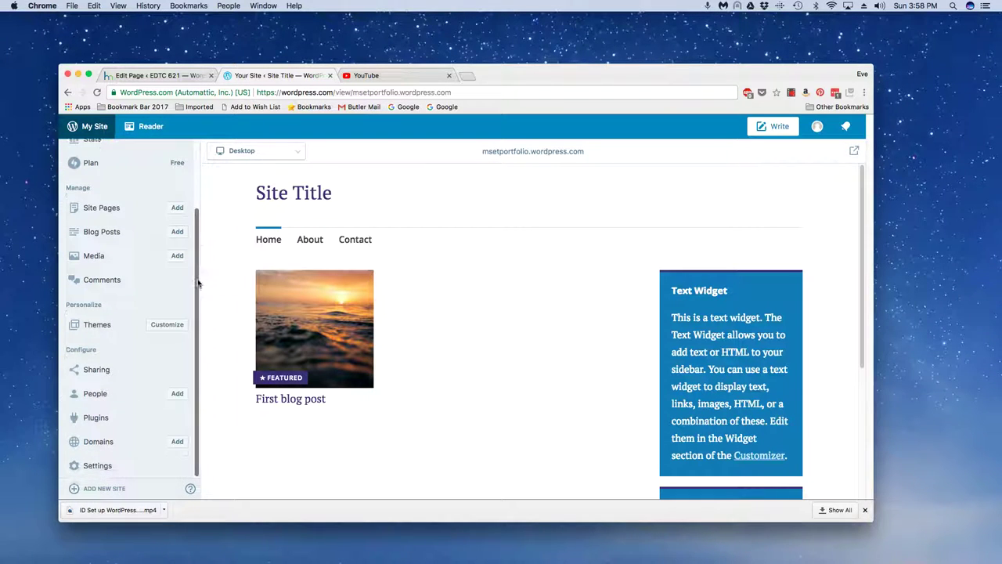
left_click(97, 467)
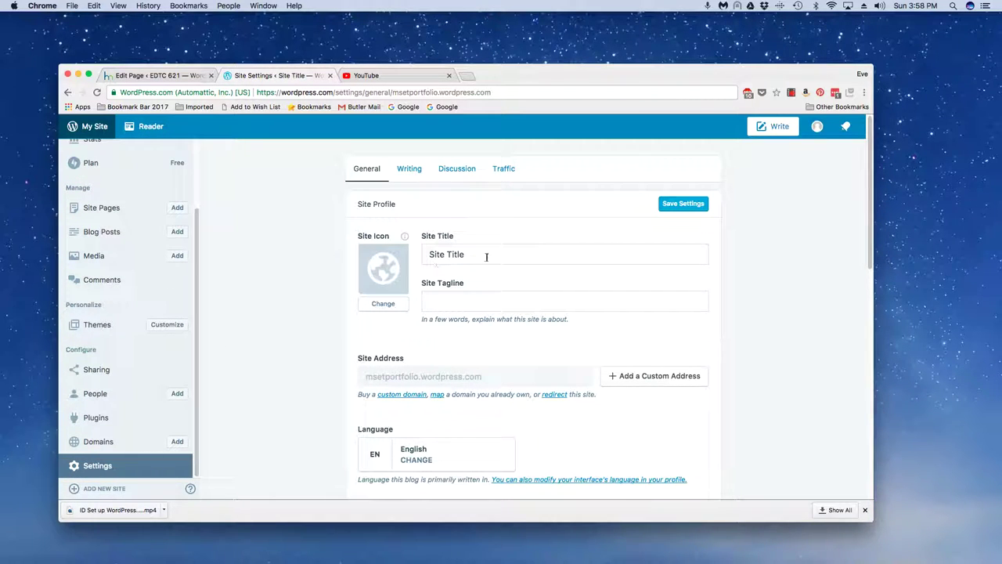
left_click_drag(486, 255, 393, 253)
type("E")
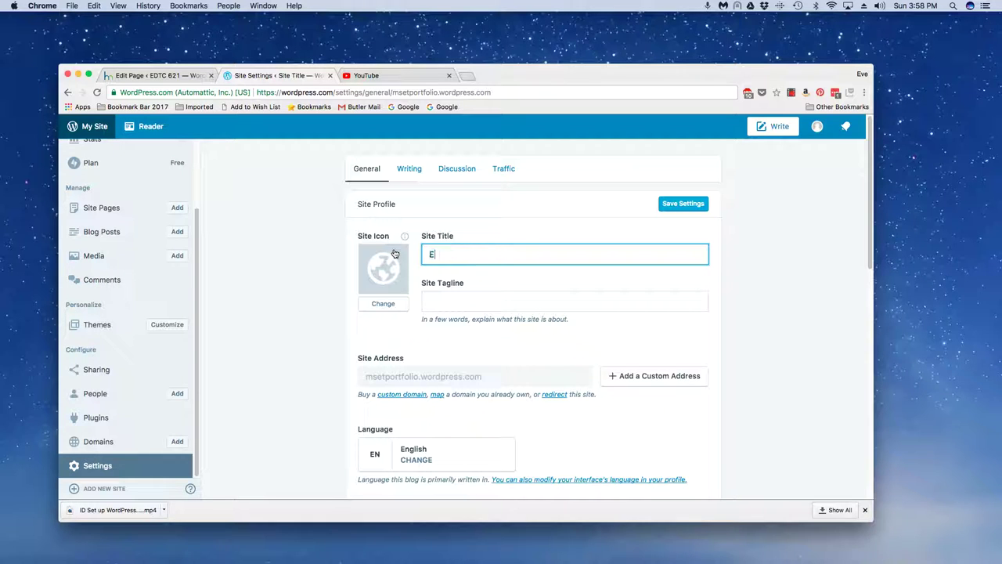
type("DTC 621 Instructional ")
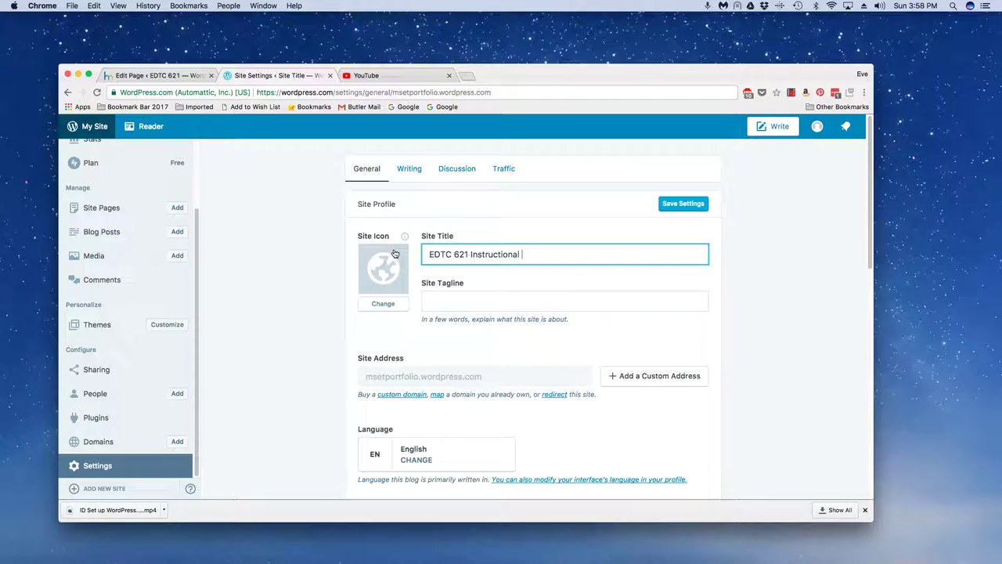
type("Design")
- Set the tagline to 'Fall 2017' followed by the author's full name
key("Tab")
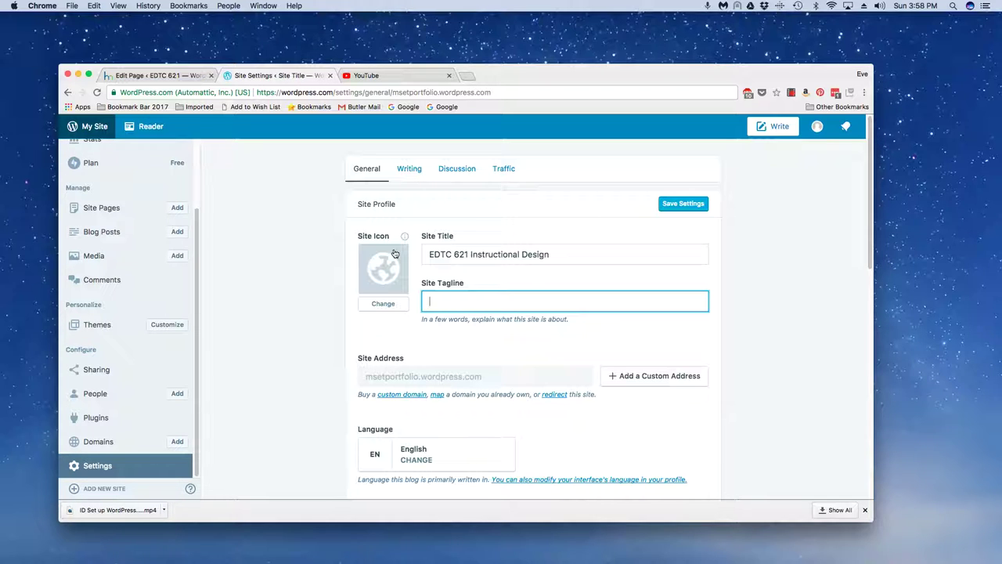
type("Fall 2017 Evelyn HO")
key("BackSpace")
key("BackSpace")
type("o")
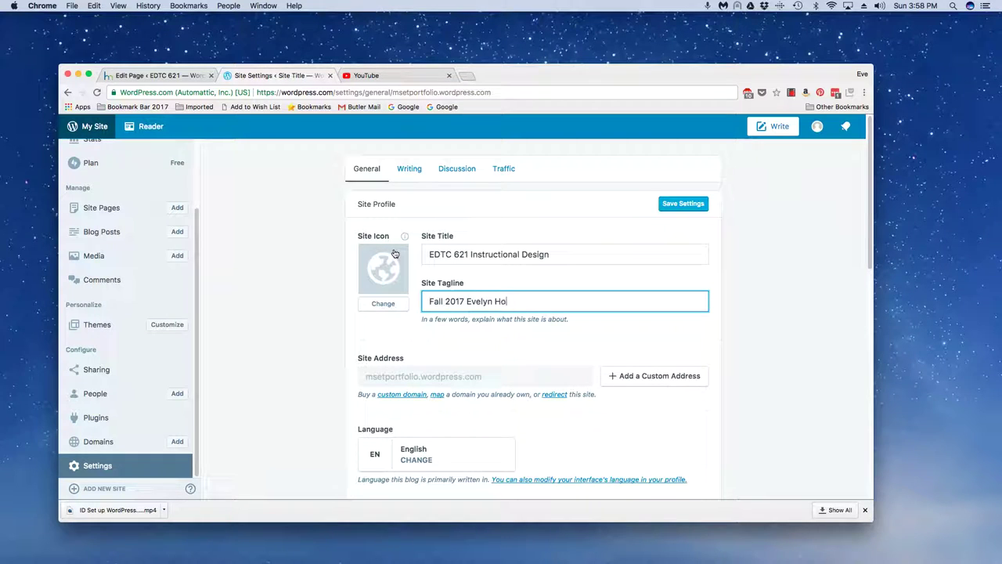
type("rner")
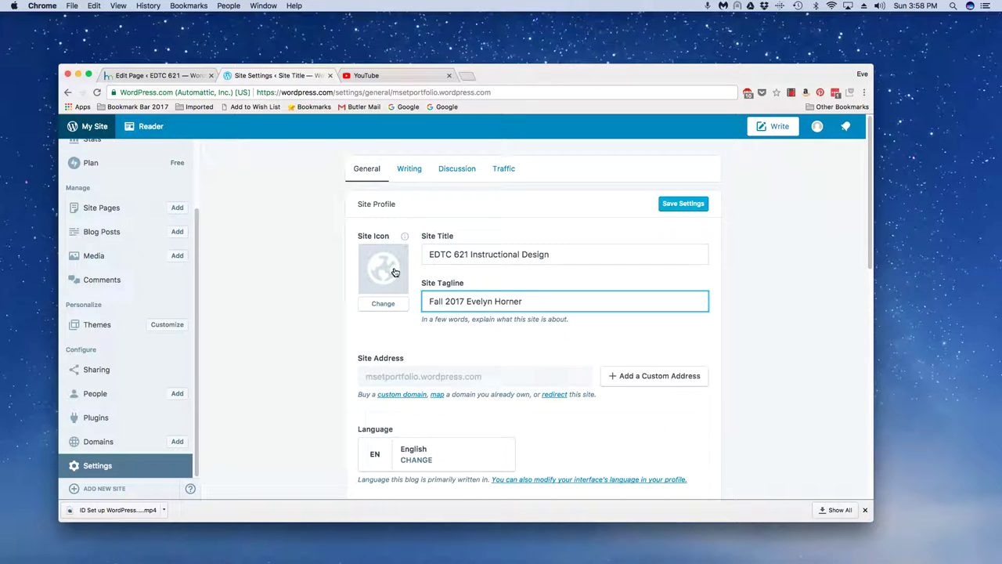
- Choose New York from the Site Timezone list
scroll(464, 299, "down", 1)
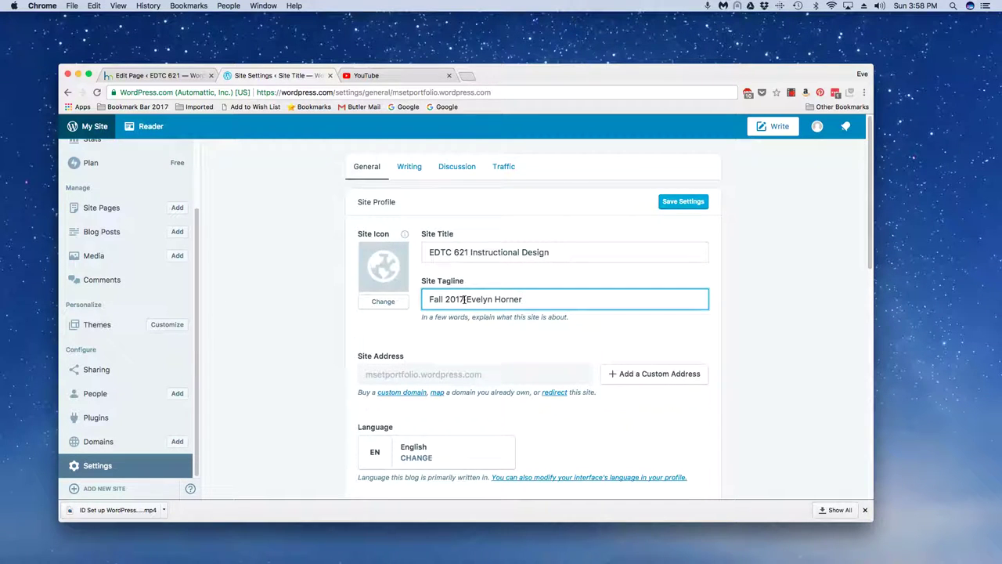
scroll(464, 299, "down", 1)
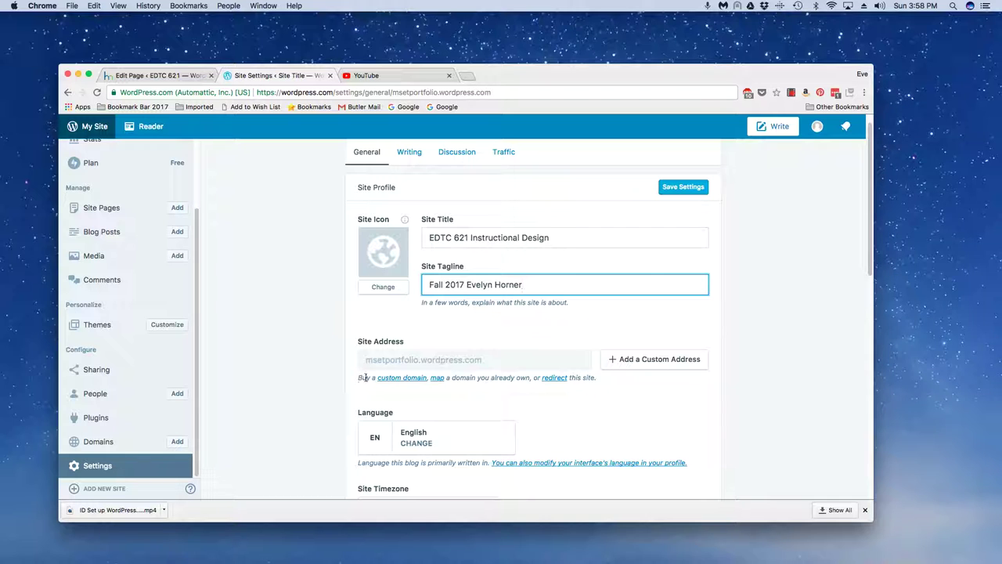
scroll(368, 379, "down", 5)
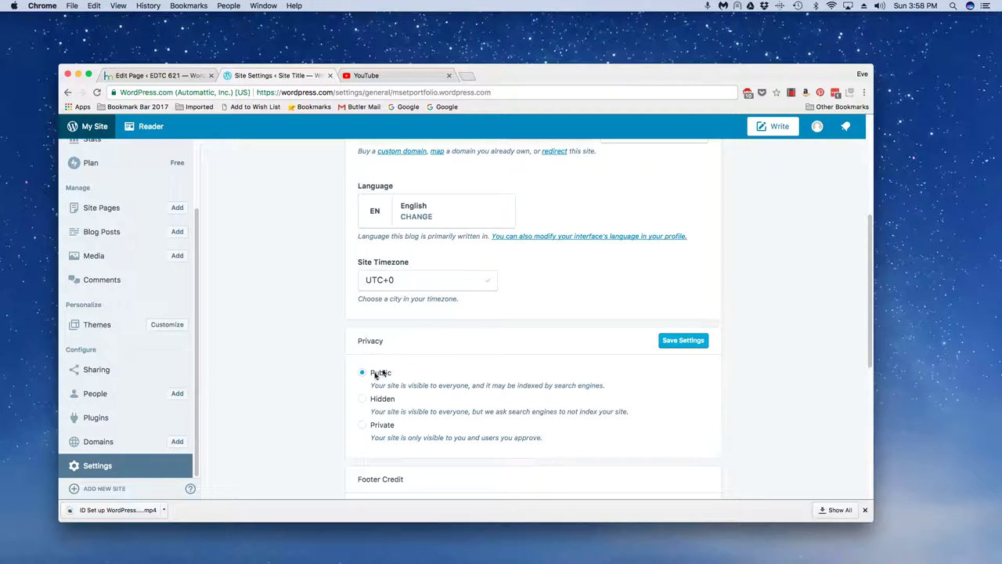
left_click(489, 285)
scroll(464, 265, "down", 3)
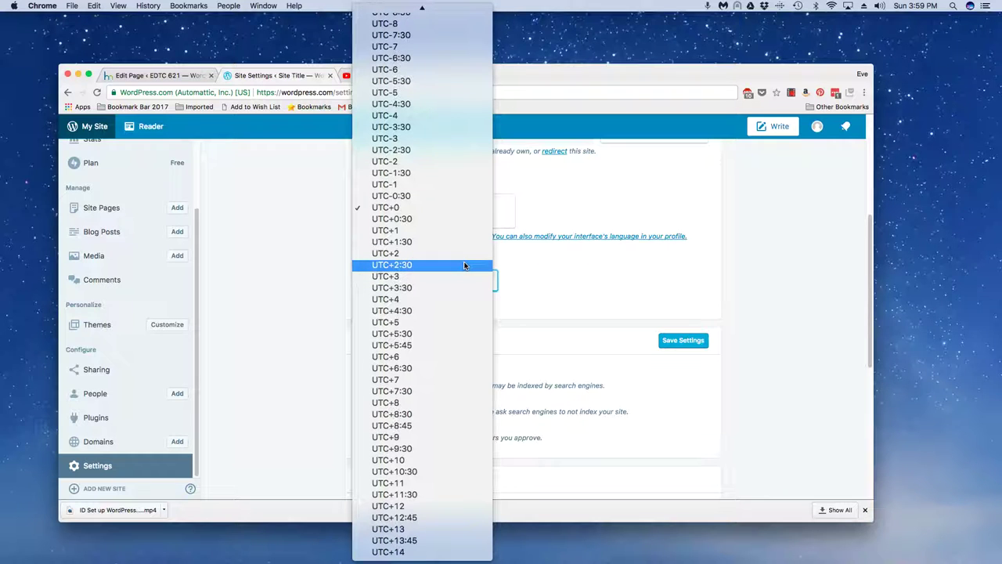
scroll(464, 264, "up", 15)
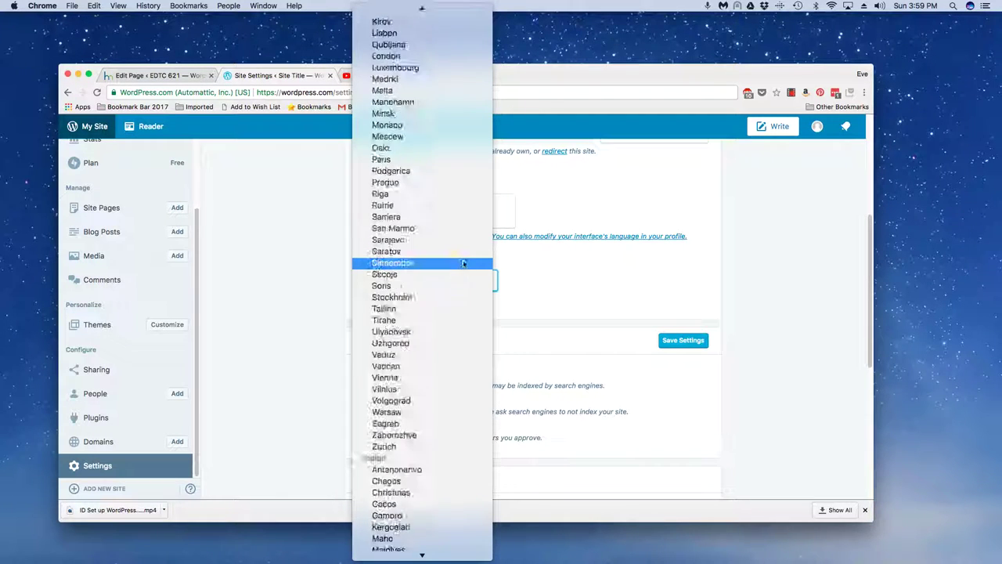
scroll(461, 263, "up", 15)
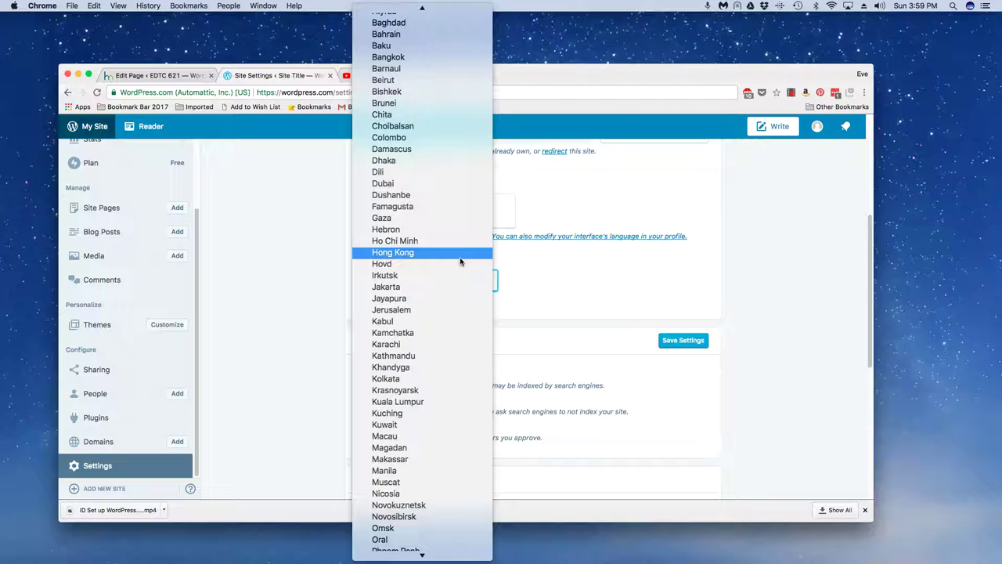
scroll(460, 259, "up", 15)
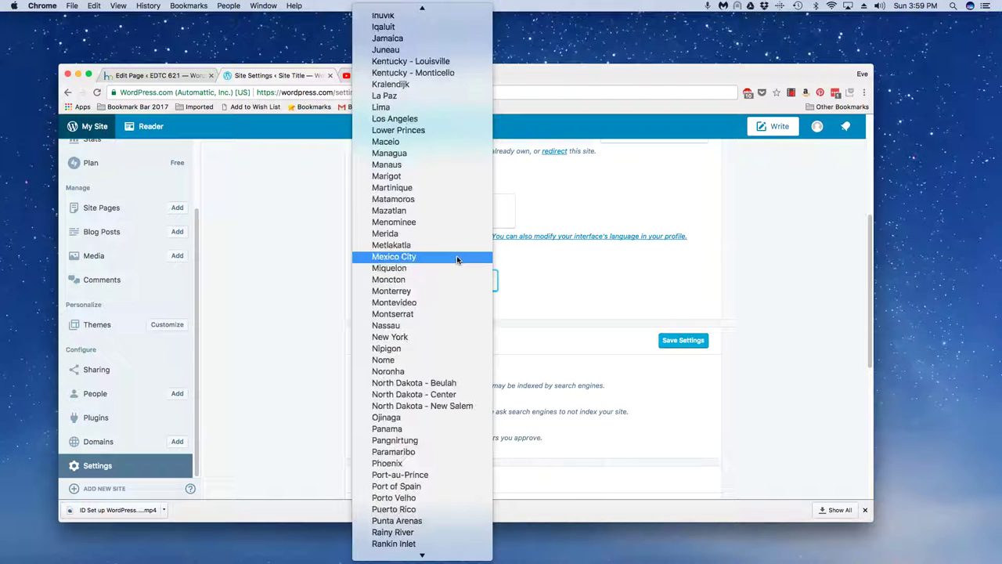
mouse_move(423, 8)
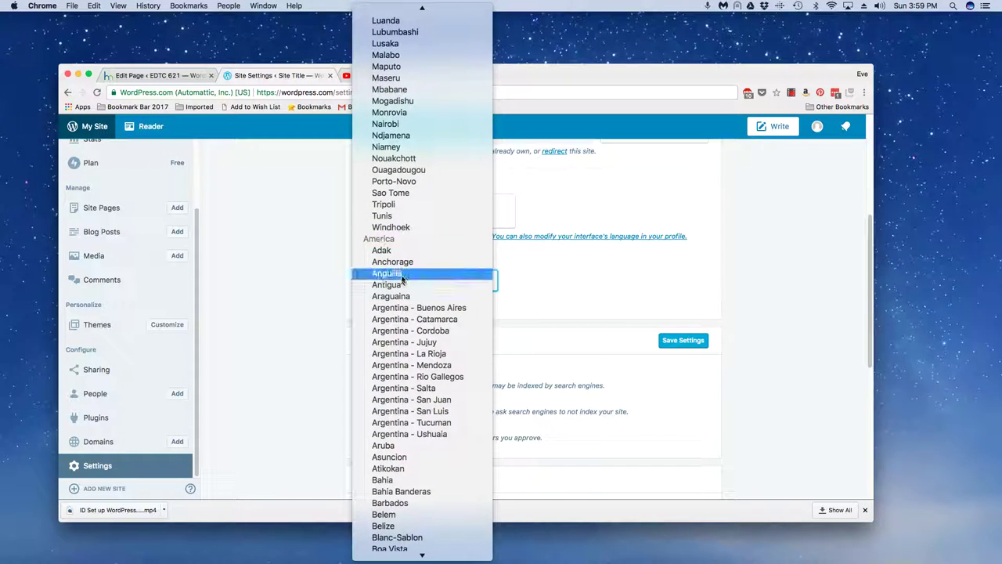
scroll(399, 309, "up", 3)
scroll(397, 309, "down", 15)
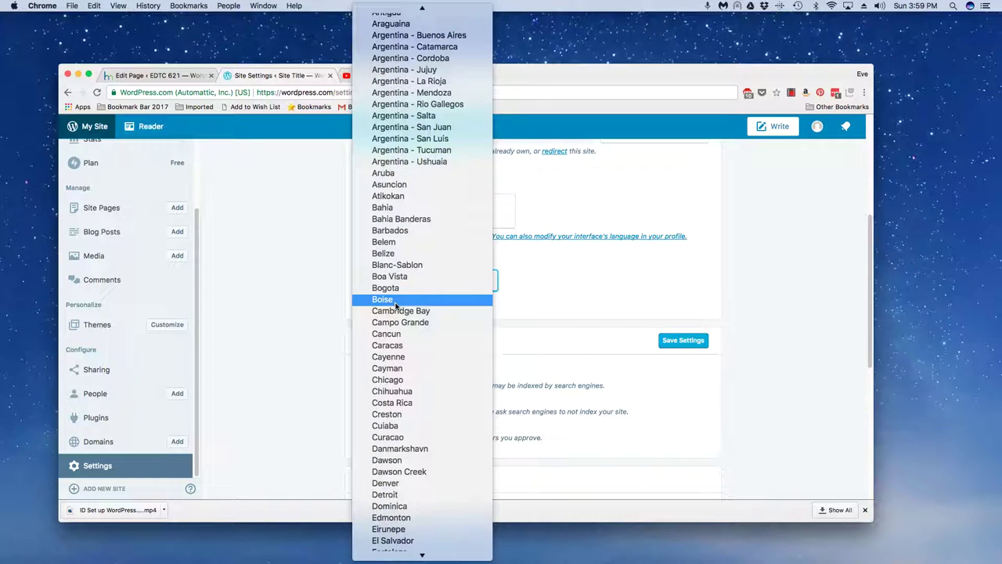
scroll(397, 307, "down", 10)
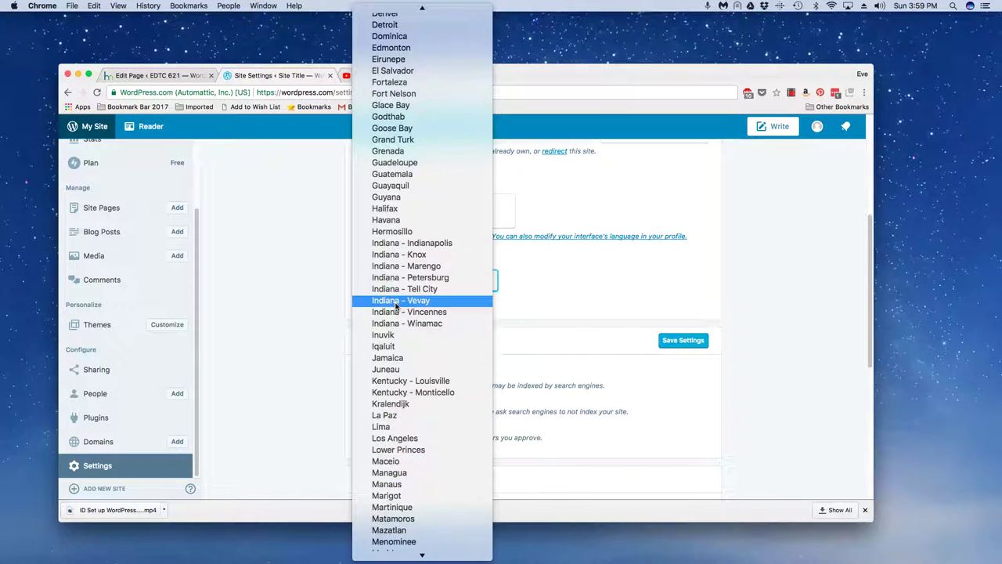
scroll(397, 306, "down", 4)
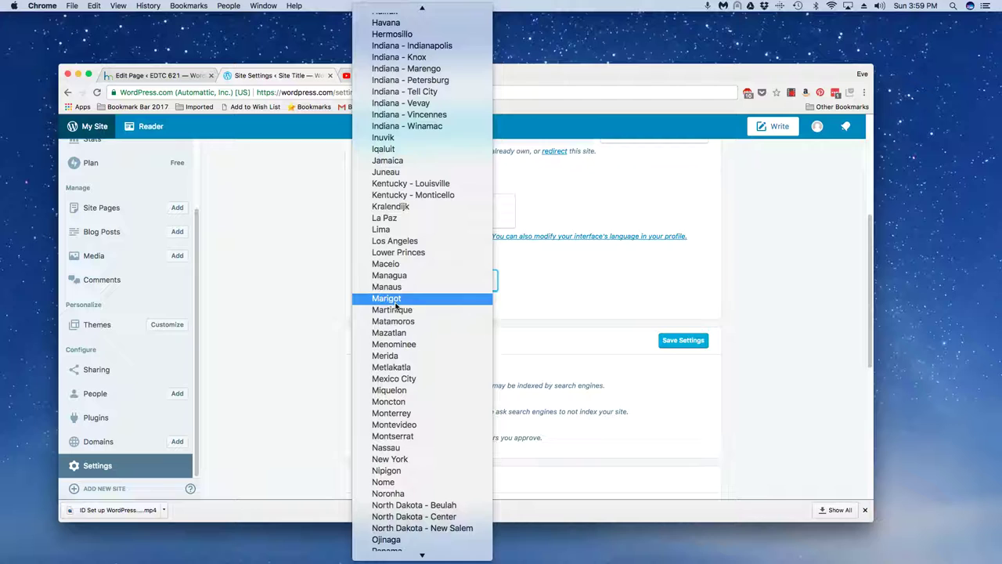
scroll(397, 305, "down", 1)
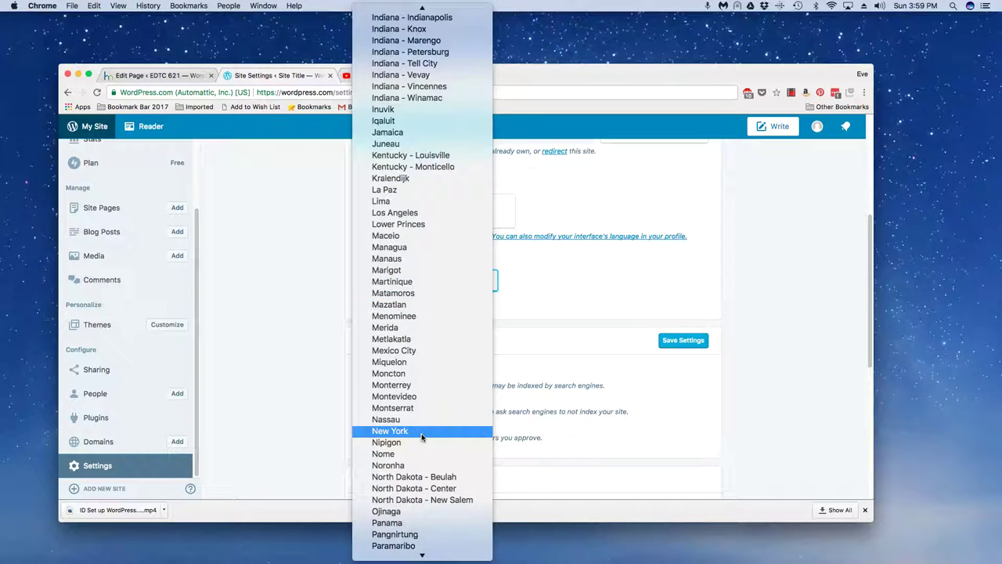
left_click(421, 430)
- Save the general settings until the 'Settings saved!' notice appears
scroll(766, 350, "down", 2)
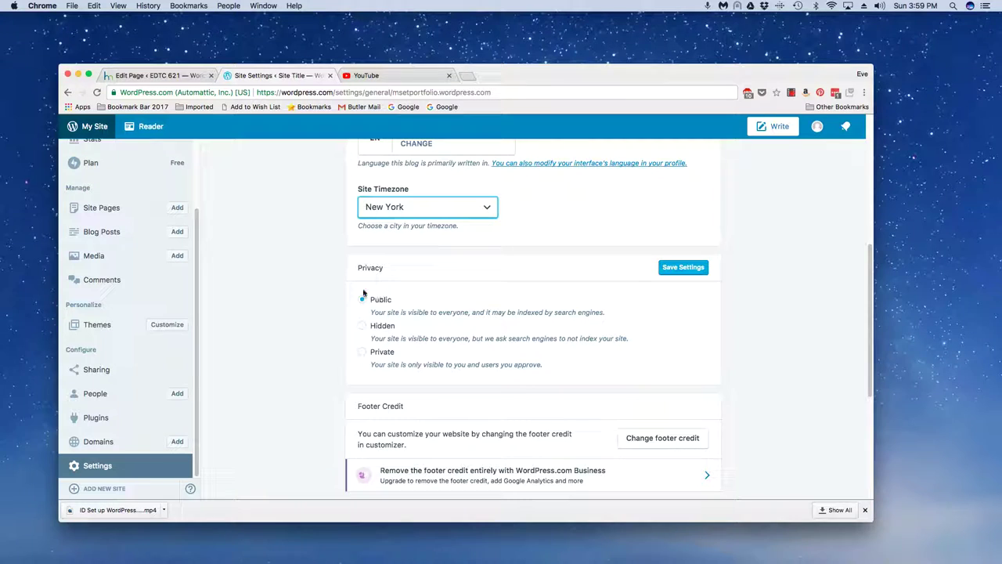
scroll(505, 339, "down", 4)
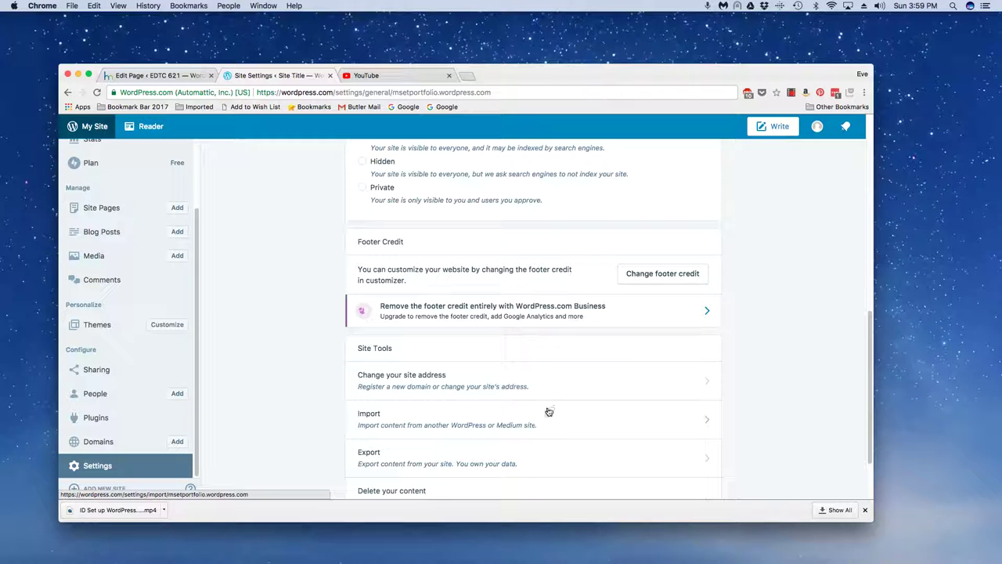
scroll(548, 411, "down", 2)
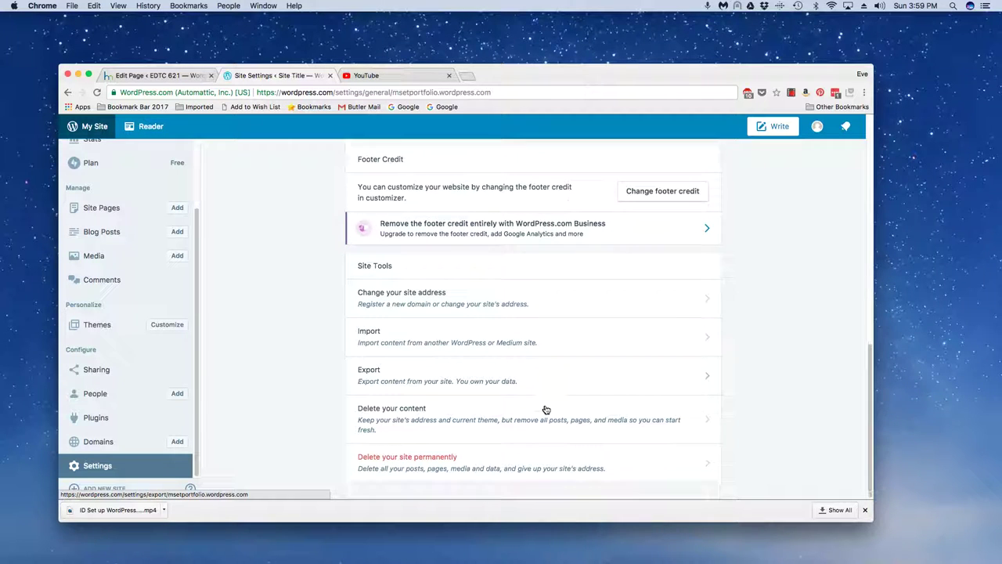
scroll(544, 410, "up", 8)
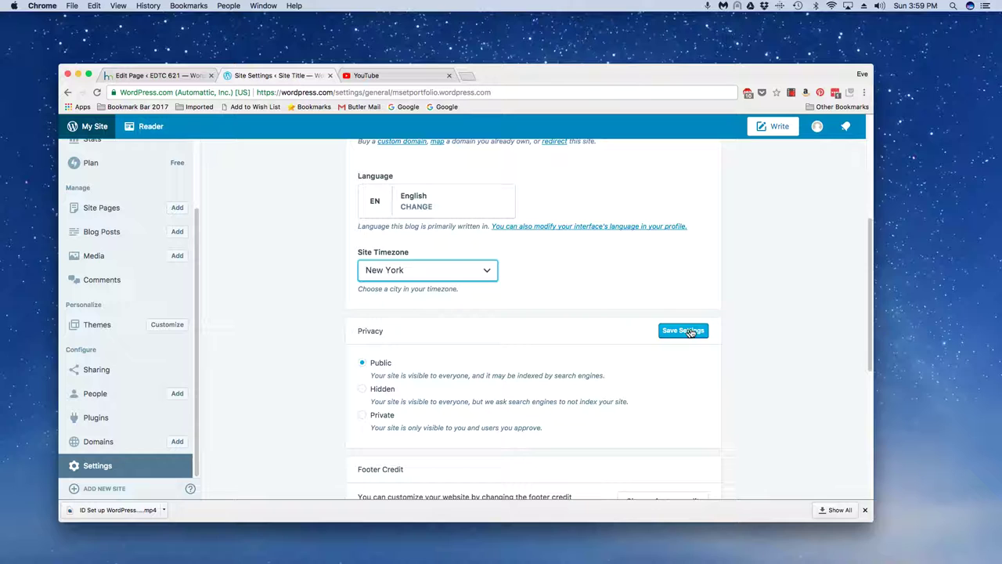
left_click(682, 330)
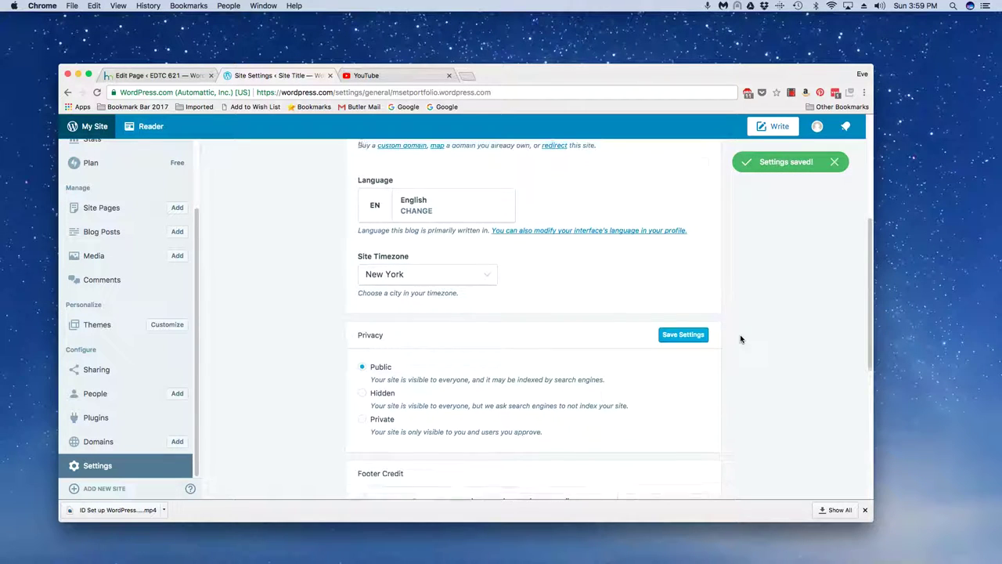
scroll(740, 338, "up", 6)
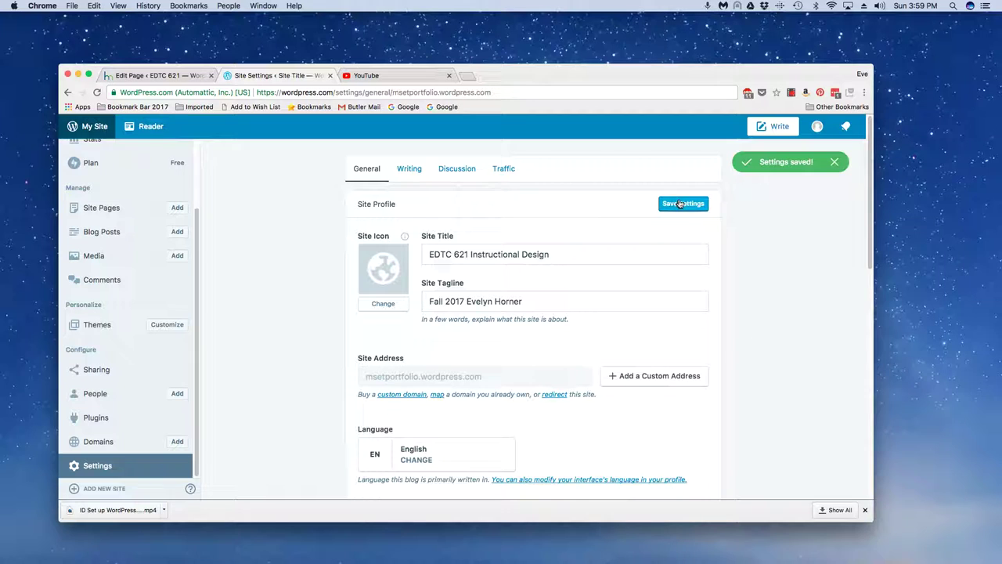
left_click(680, 203)
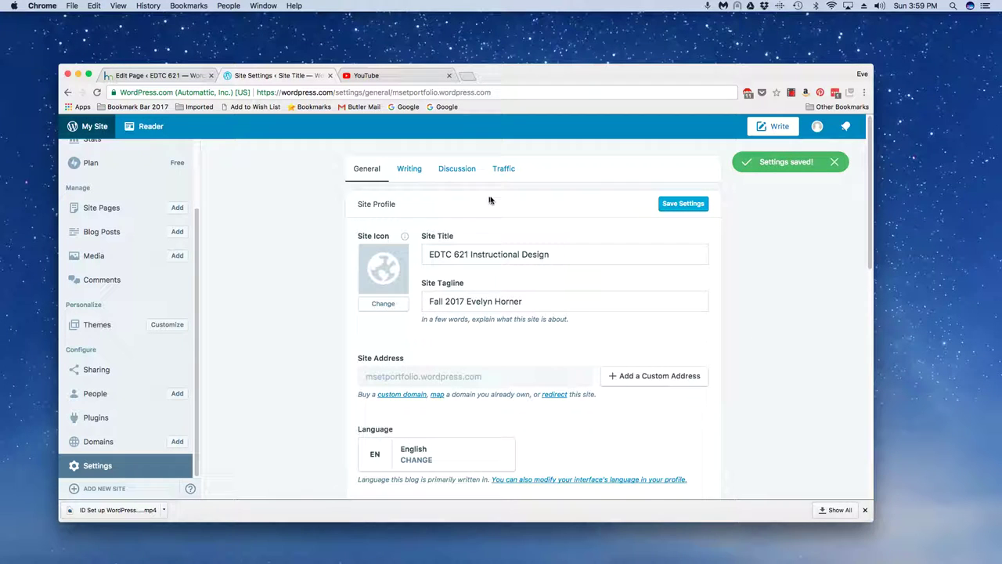
- Scroll through the Writing settings, then switch to the Discussion settings
left_click(410, 169)
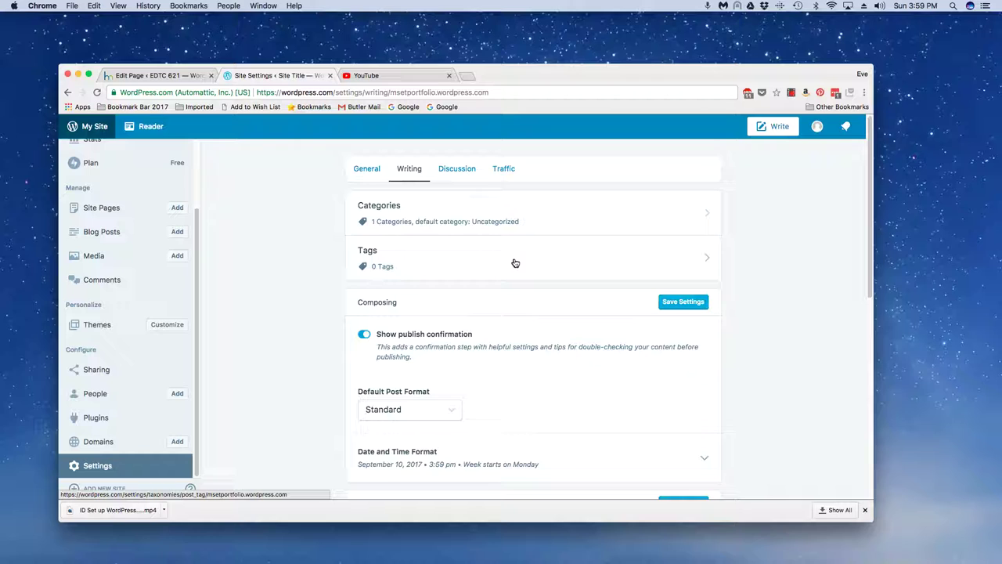
scroll(515, 263, "down", 3)
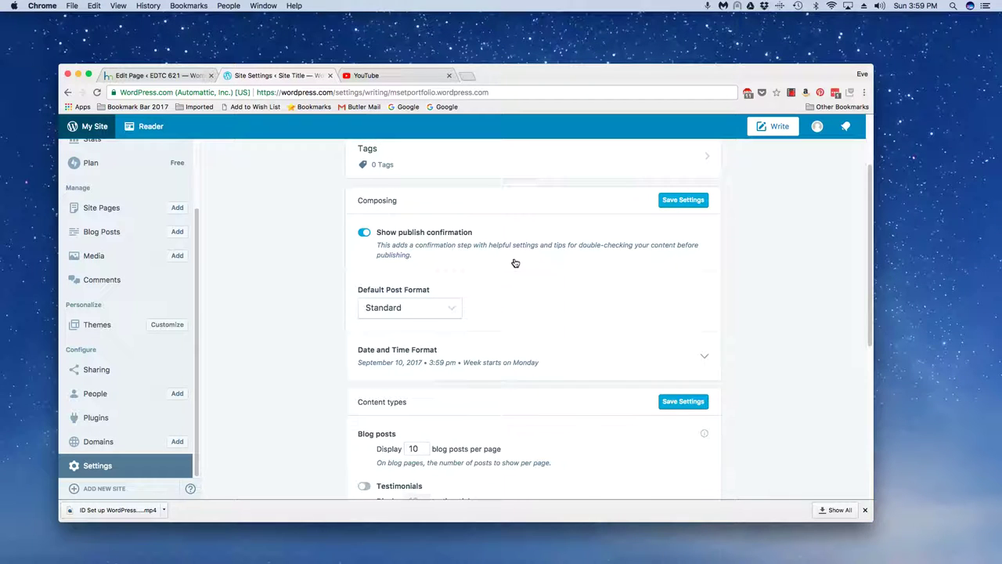
scroll(515, 263, "down", 9)
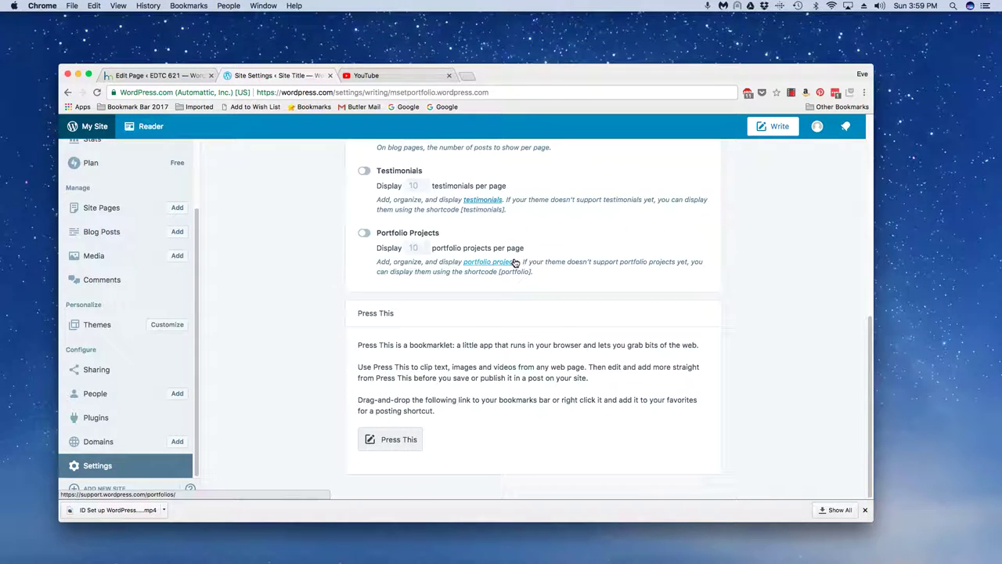
scroll(515, 263, "up", 12)
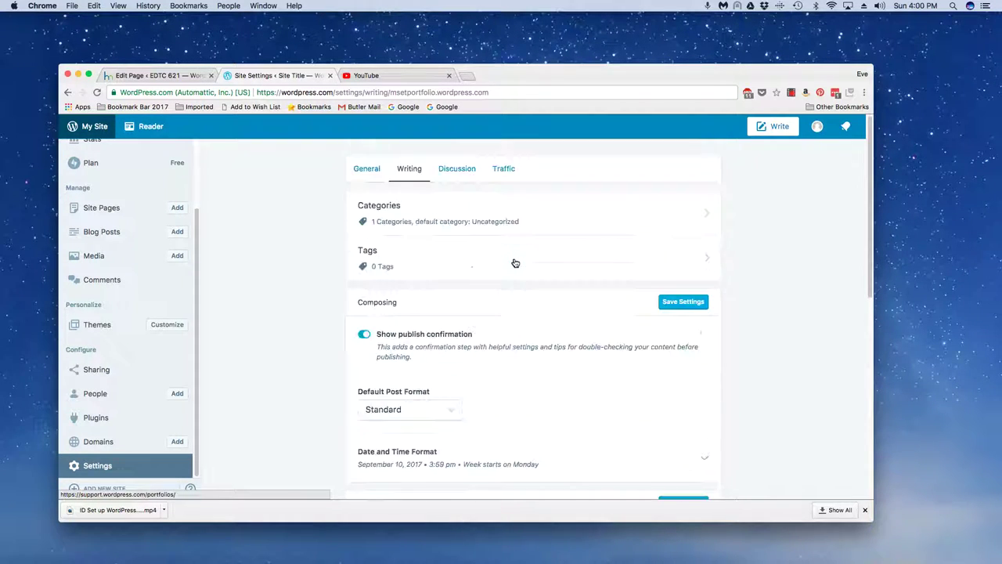
left_click(464, 174)
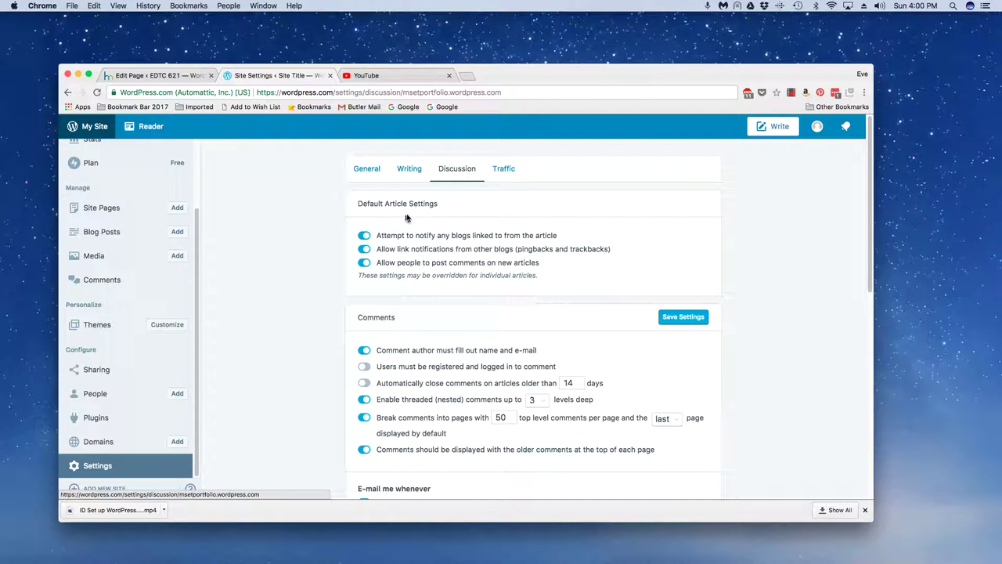
- Turn off all three Default Article Settings: linked-blog notifications, pingbacks and comments on new articles
left_click(364, 236)
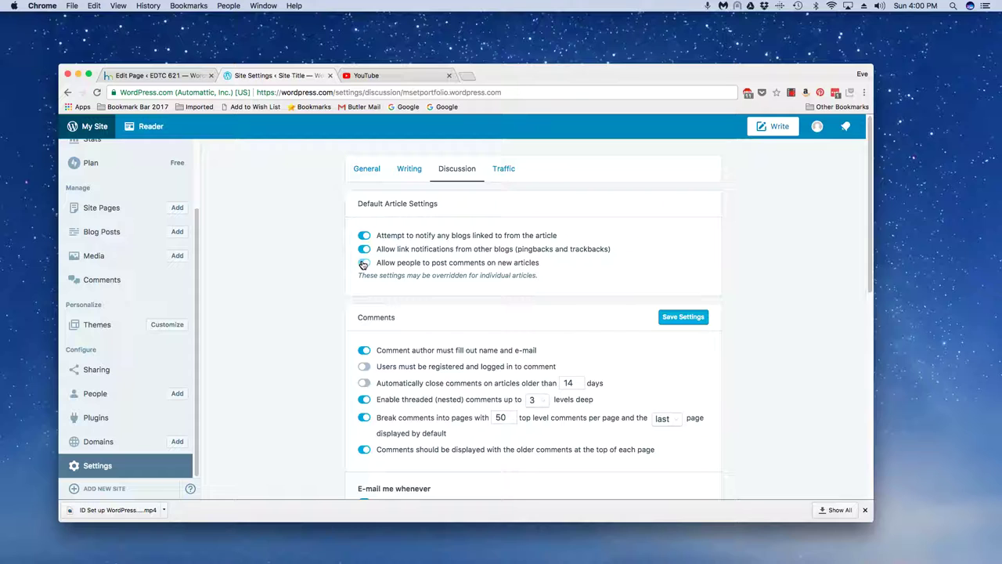
left_click(363, 263)
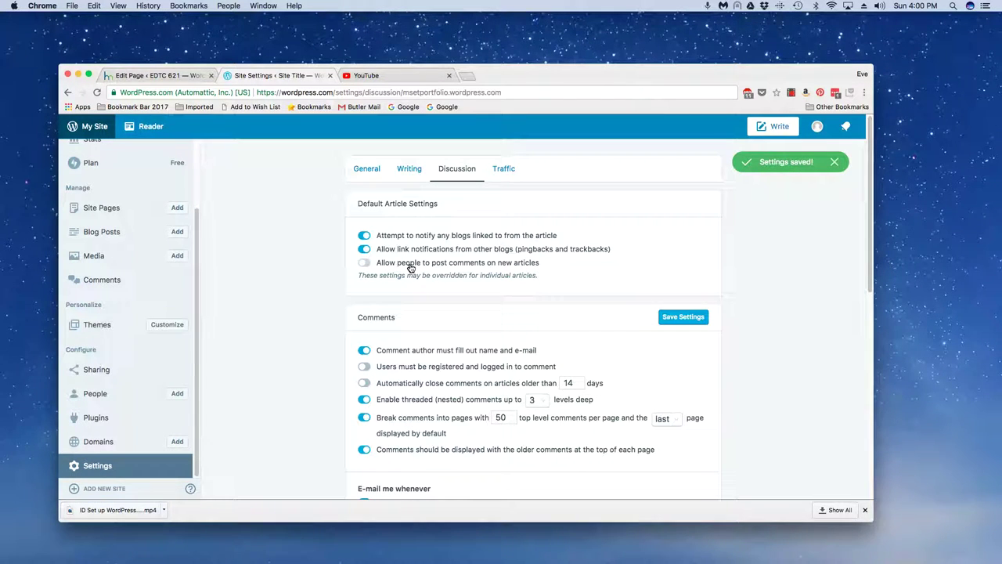
left_click(364, 250)
left_click(364, 236)
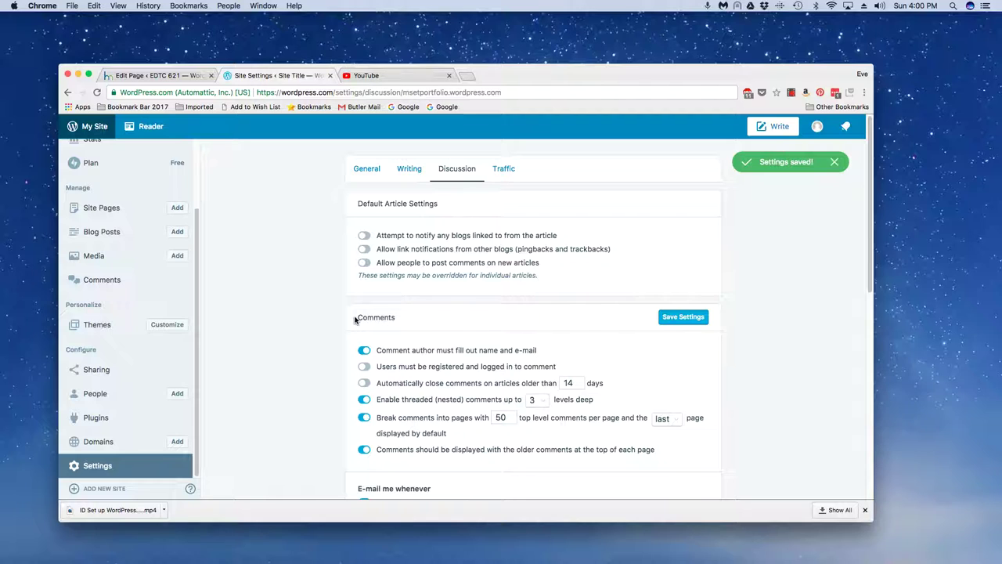
- Require commenters to be registered and logged in, and close comments after 14 days
left_click_drag(358, 317, 401, 321)
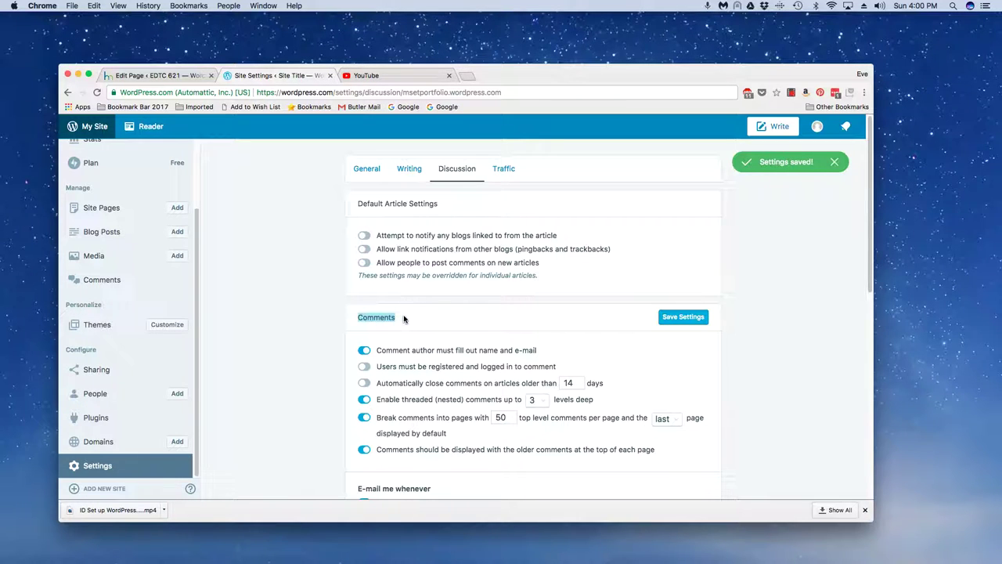
left_click(370, 368)
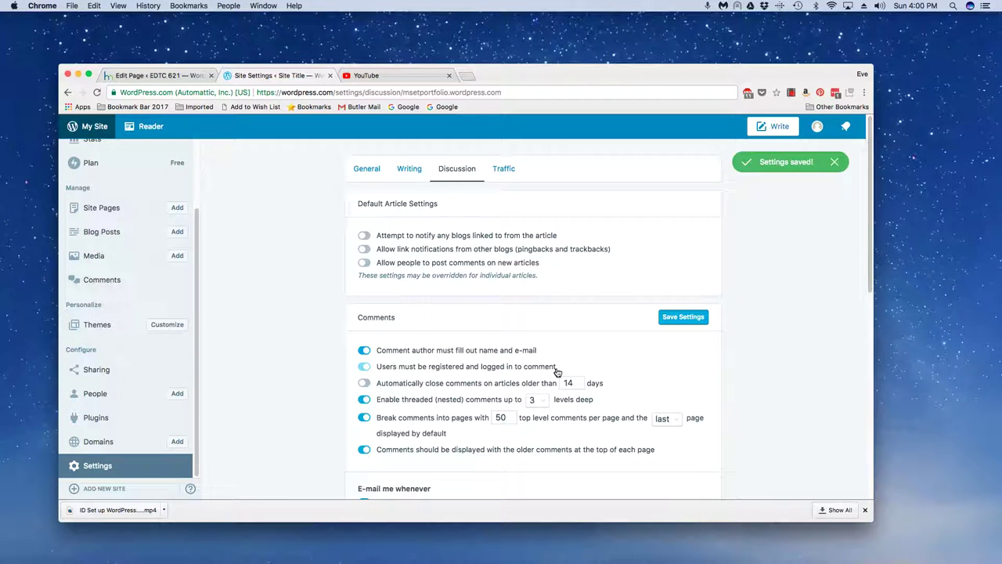
left_click(365, 384)
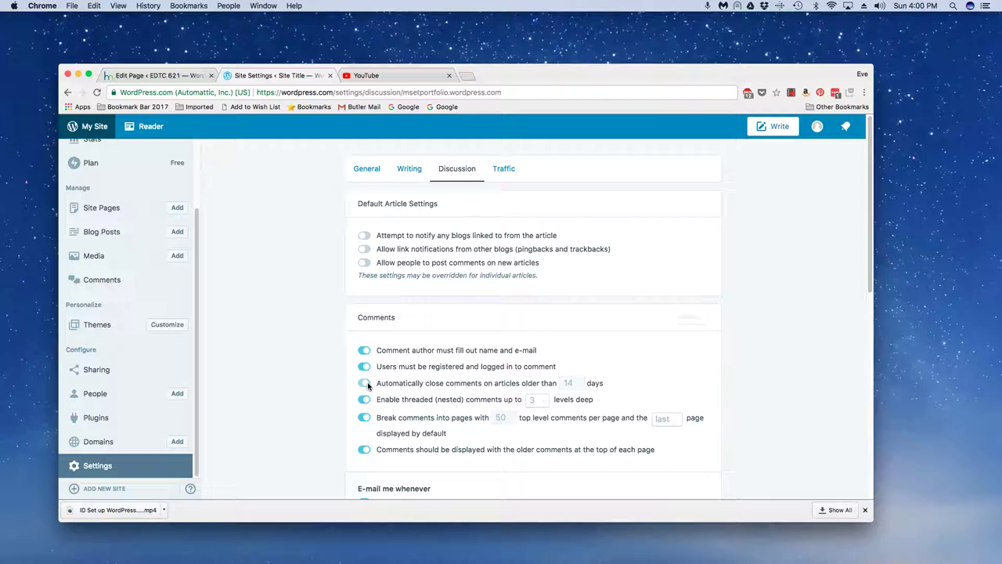
- Switch on 'Comment must be manually approved' and save the discussion settings
scroll(457, 412, "down", 1)
scroll(457, 412, "down", 3)
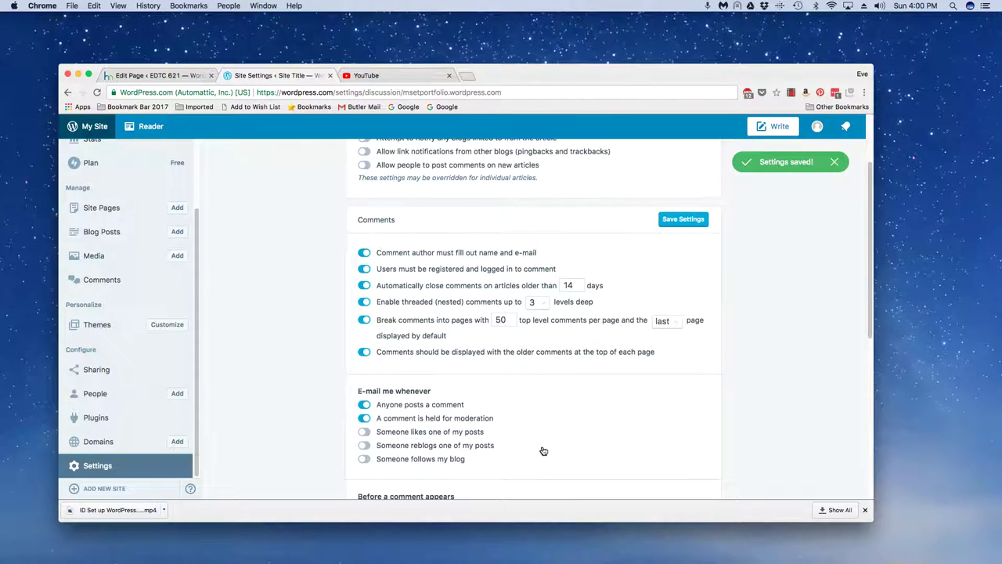
scroll(543, 451, "down", 3)
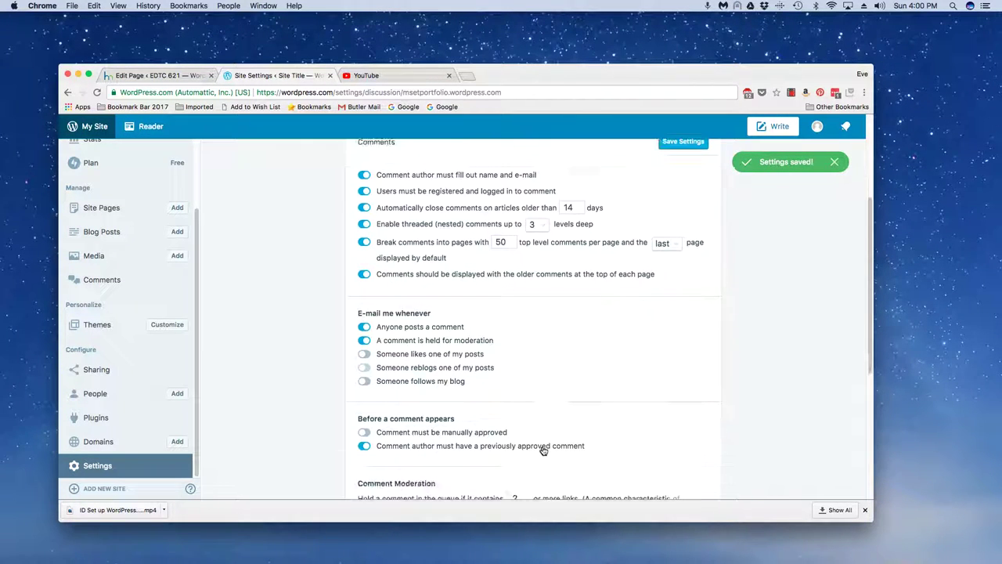
left_click(364, 433)
scroll(469, 438, "down", 3)
scroll(476, 440, "down", 5)
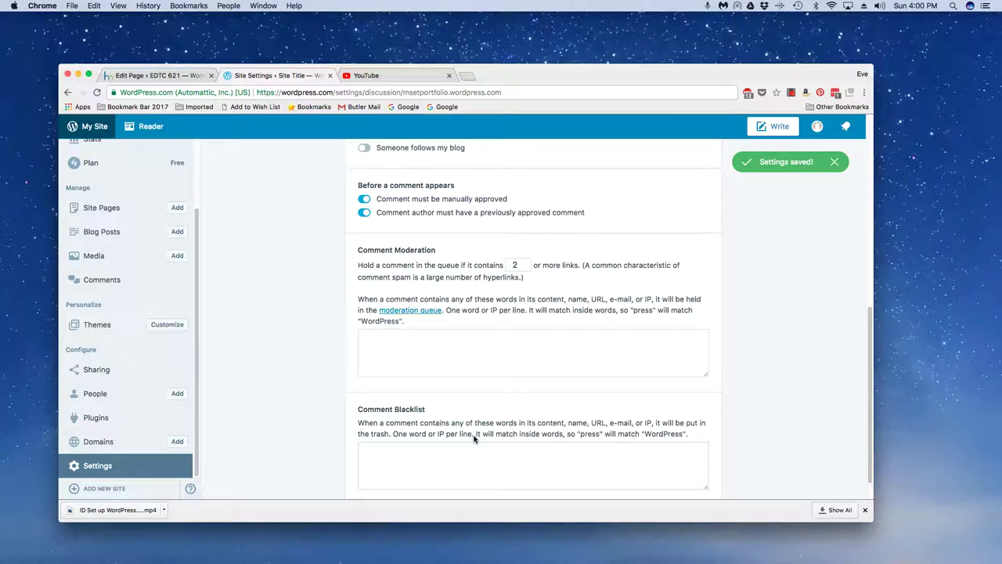
scroll(473, 439, "up", 10)
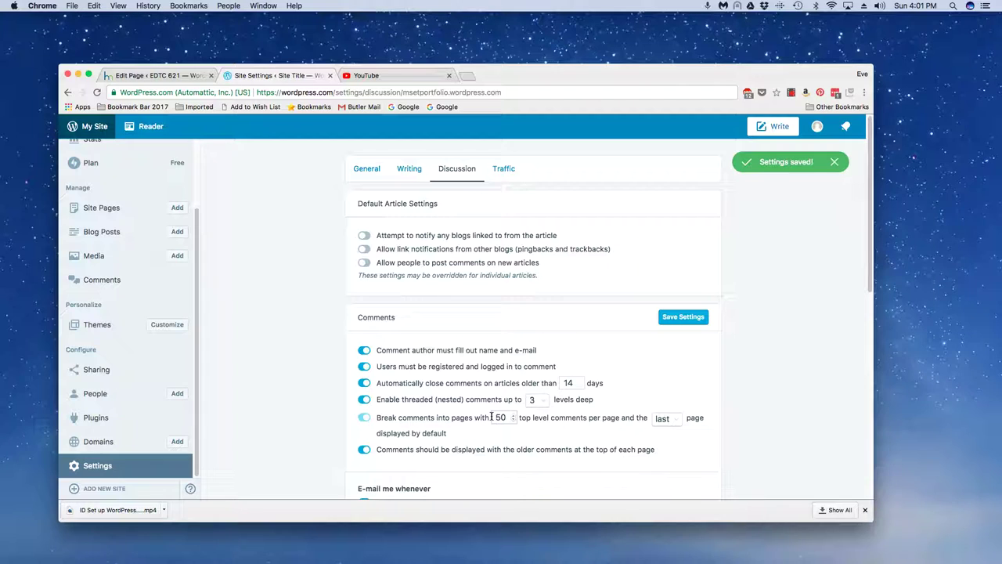
left_click(677, 318)
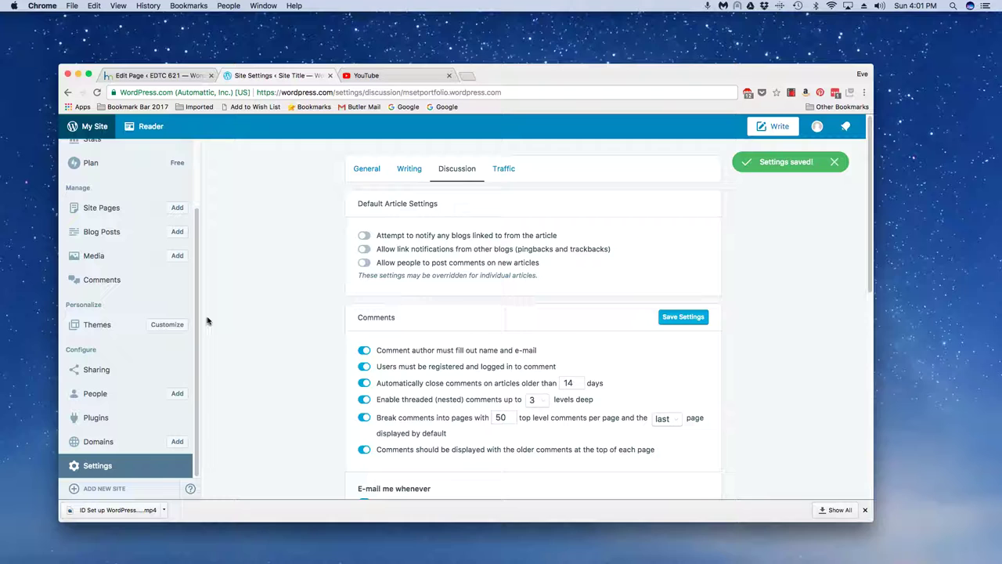
- View the People list of team members, then the Domains page showing the free wordpress.com address
mouse_move(202, 343)
left_mouse_down()
mouse_move(201, 268)
mouse_move(199, 358)
left_mouse_up()
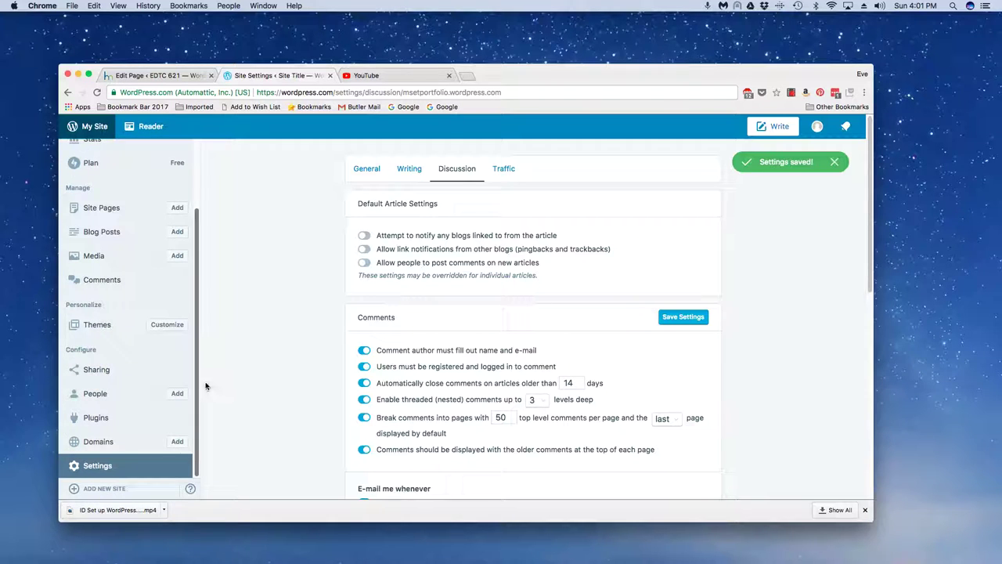
left_click(87, 394)
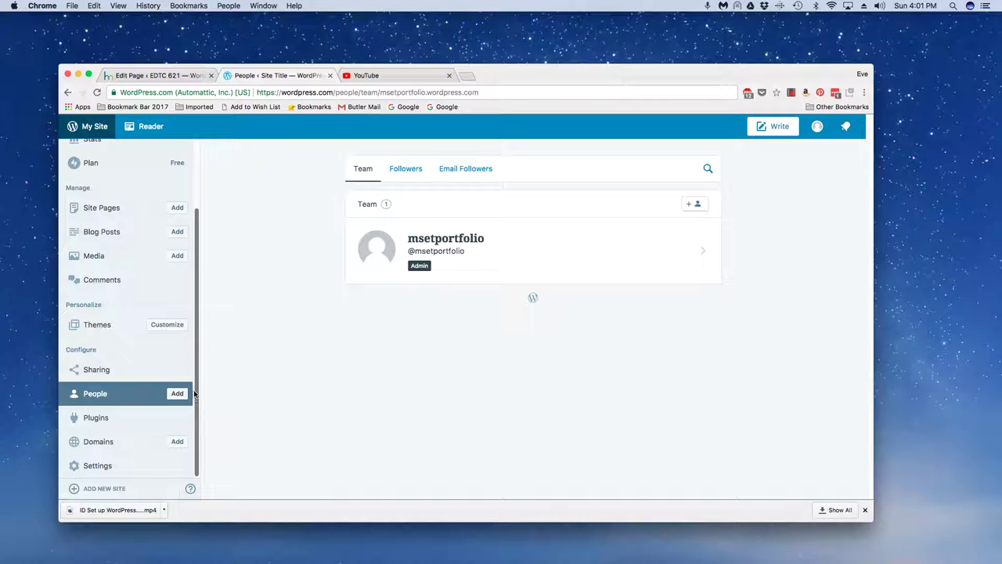
left_click(97, 443)
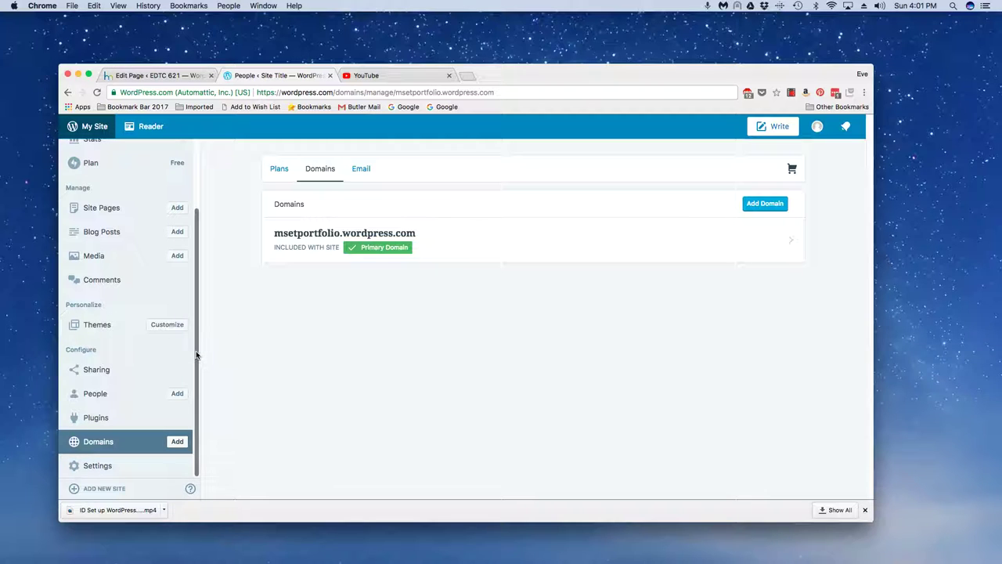
left_click_drag(198, 347, 201, 292)
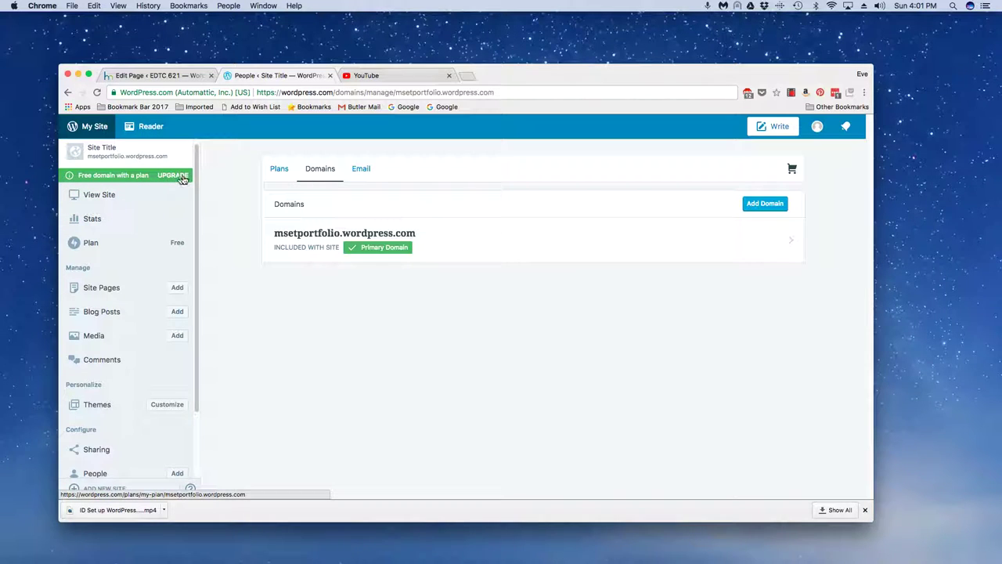
scroll(196, 320, "up", 1)
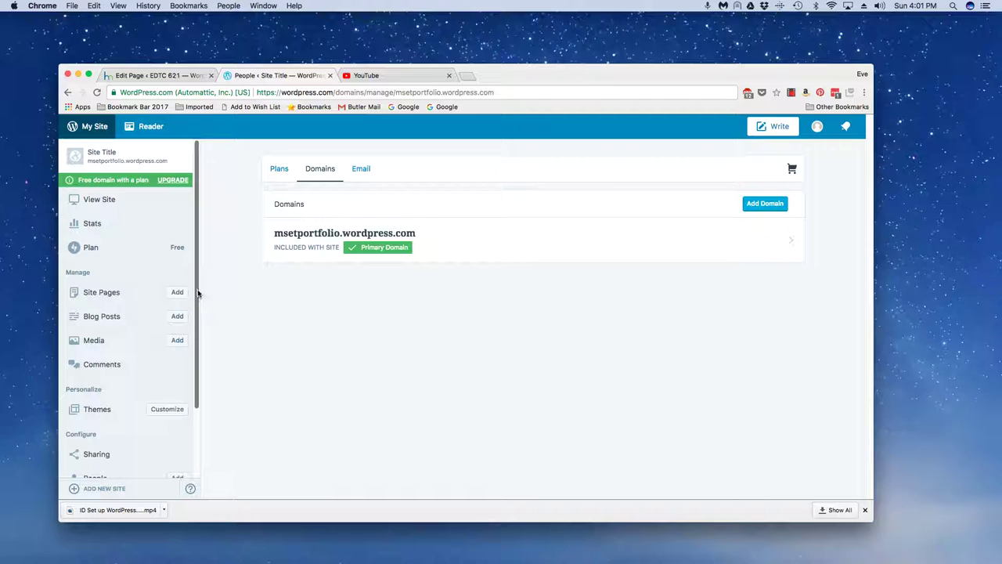
left_click(86, 227)
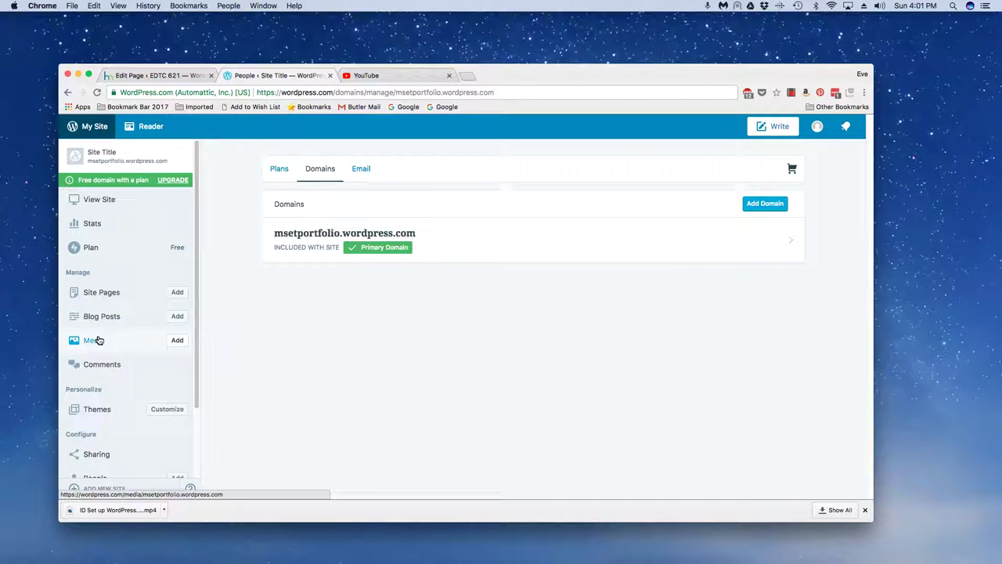
left_click_drag(198, 303, 201, 376)
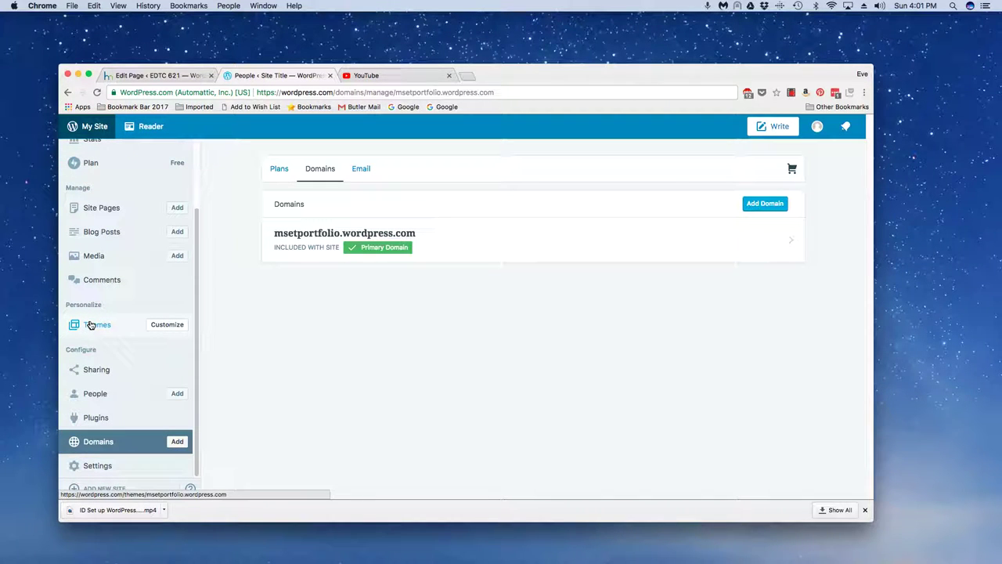